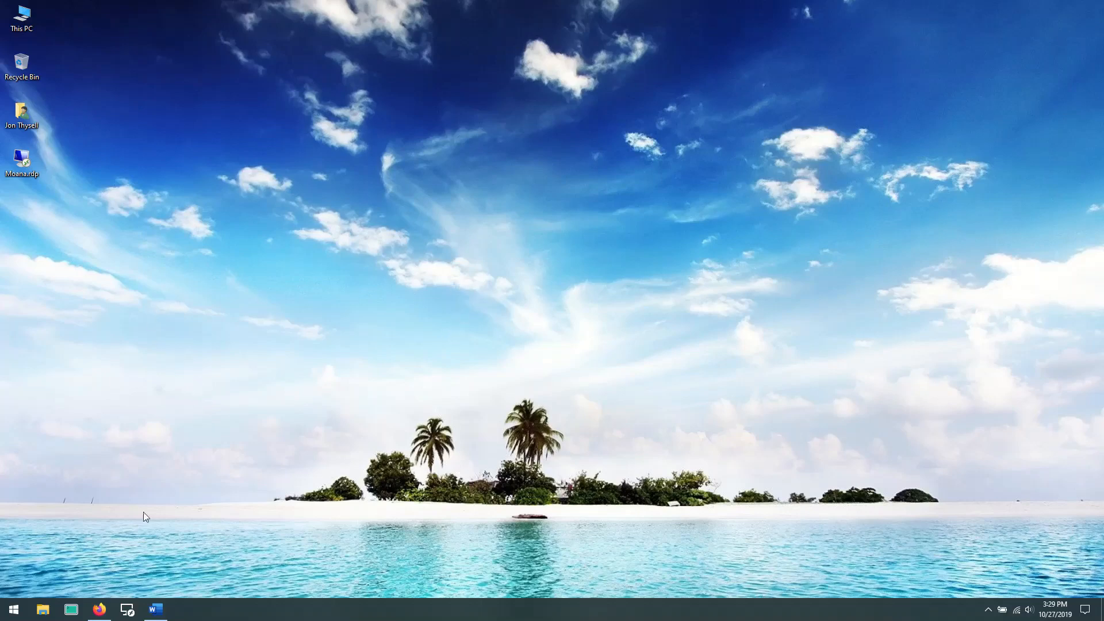
# - On the Chordious website, go to the download page and open the app's Microsoft Store listing in the Store app
pyautogui.click(99, 613)
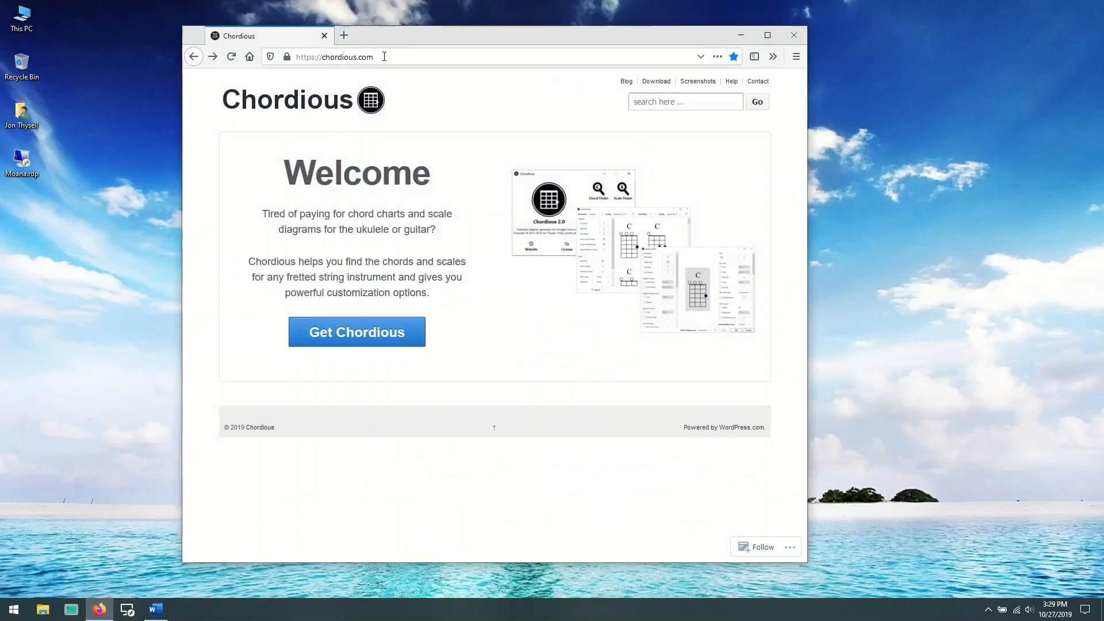
pyautogui.click(355, 334)
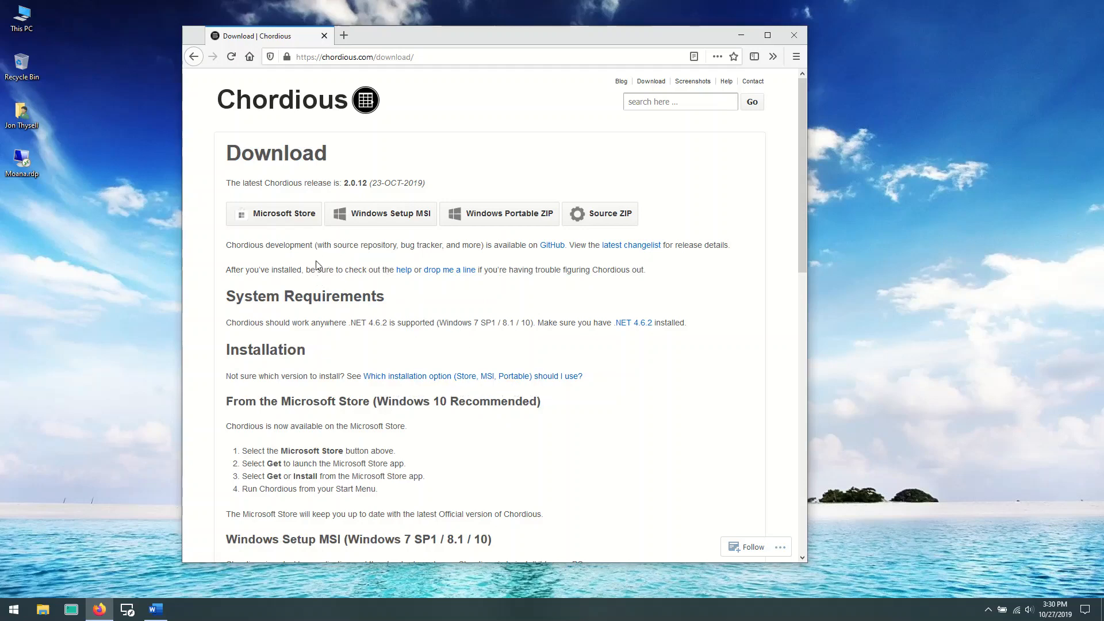
pyautogui.click(280, 217)
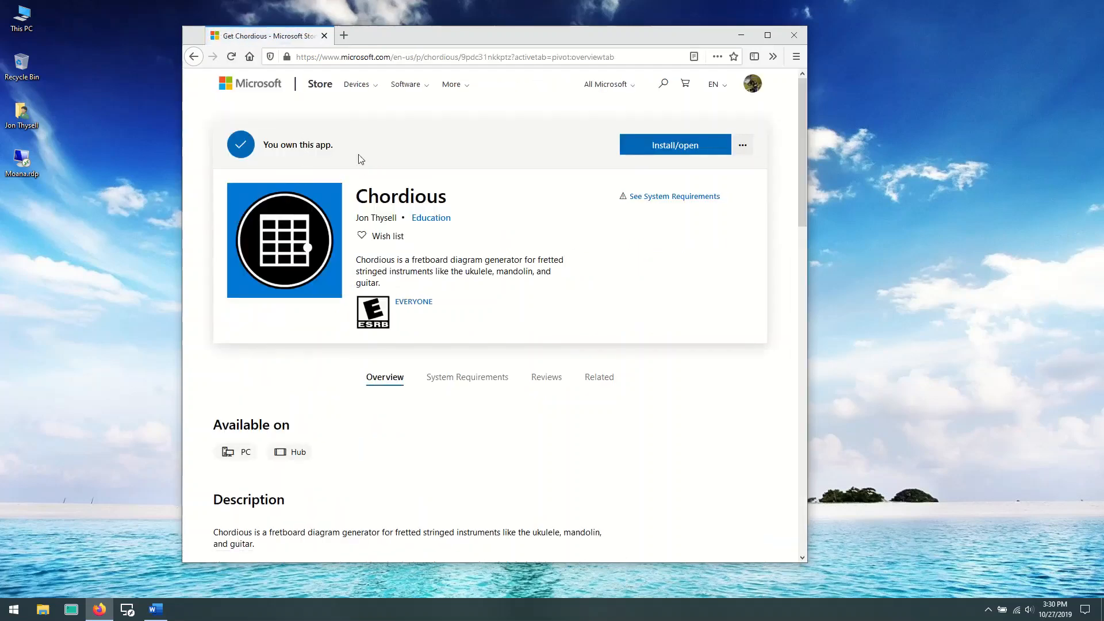
pyautogui.click(668, 151)
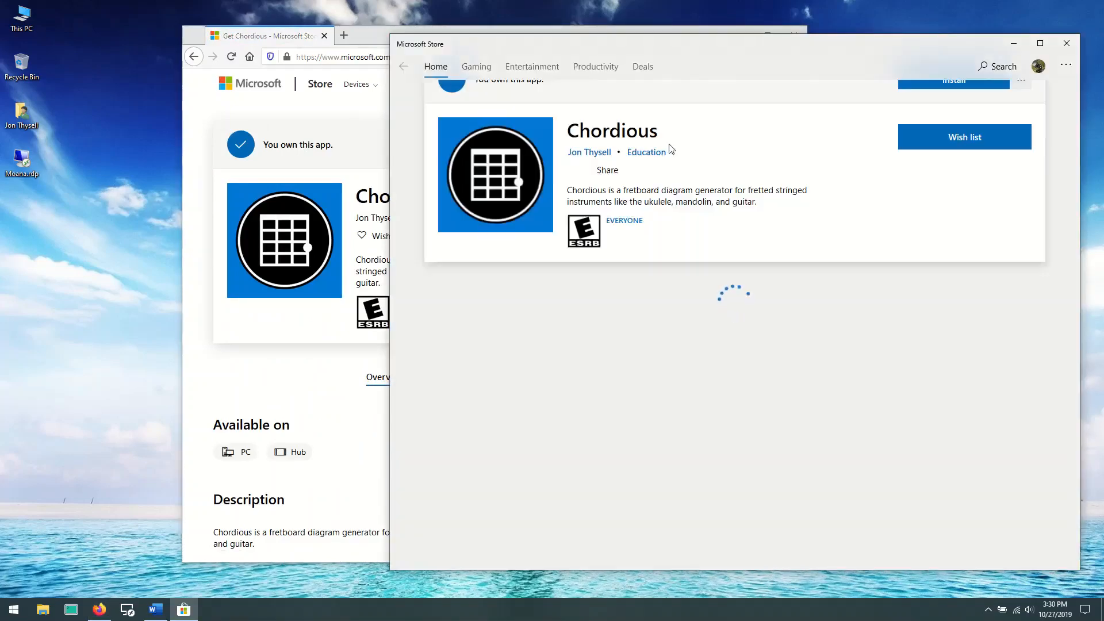
# - Minimize the browser window and install Chordious from its Microsoft Store page
pyautogui.moveTo(374, 46); pyautogui.dragTo(258, 37)
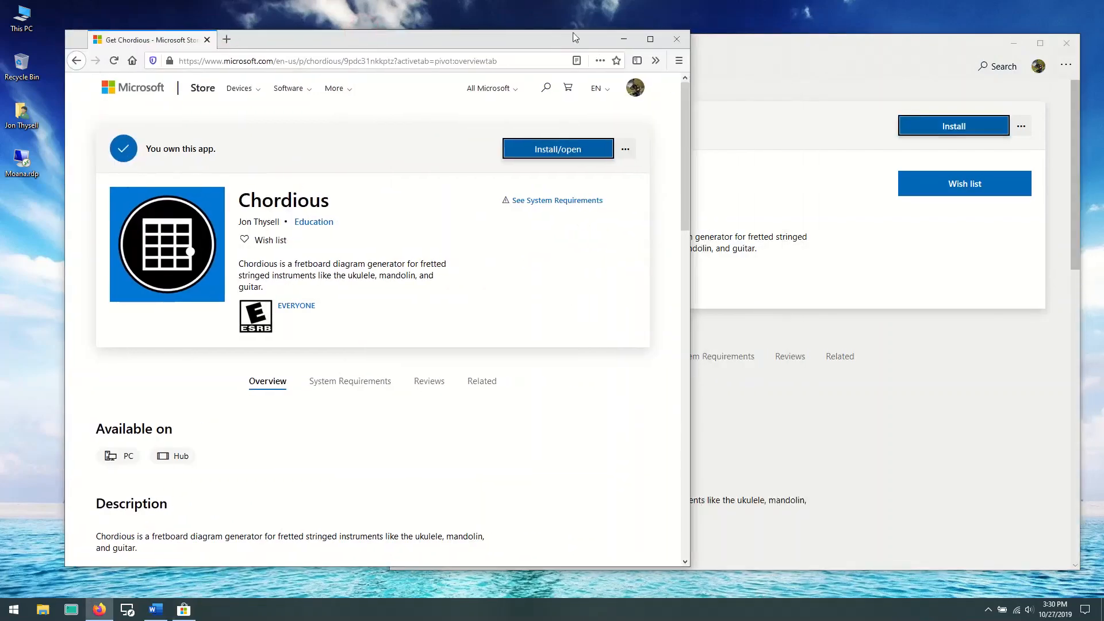
pyautogui.click(616, 41)
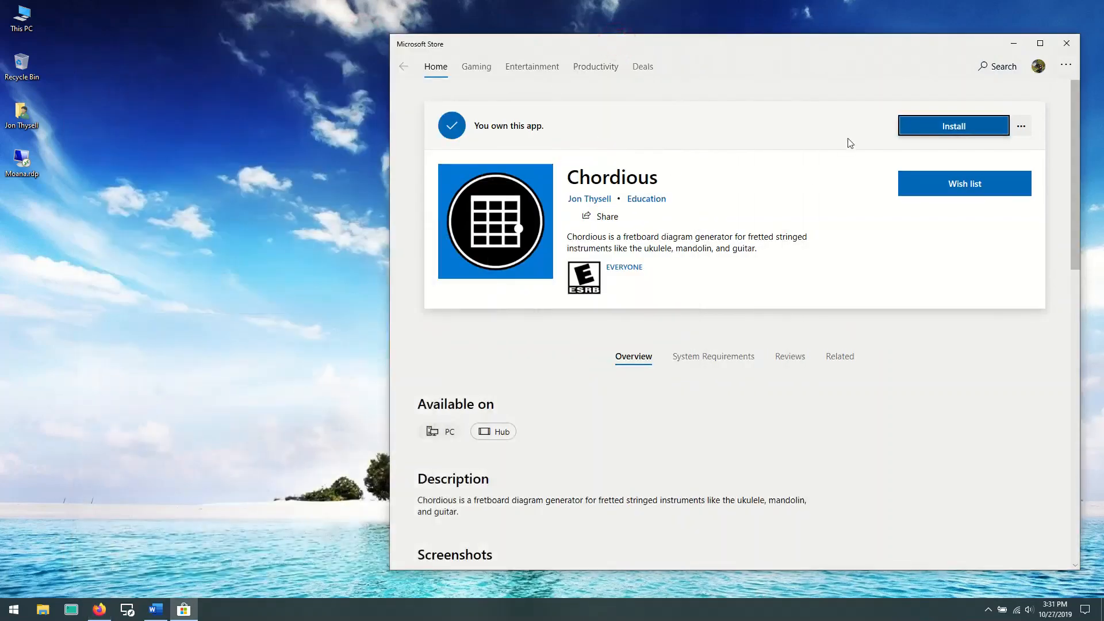
pyautogui.click(965, 132)
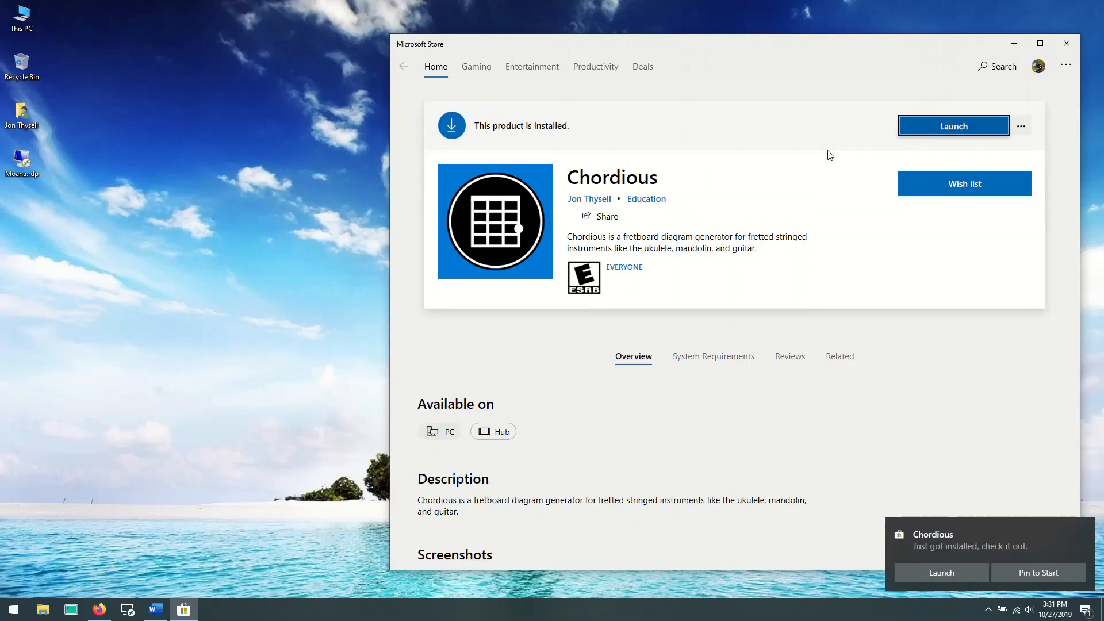
# - Launch Chordious, minimize the Store window and dismiss the welcome message
pyautogui.click(953, 130)
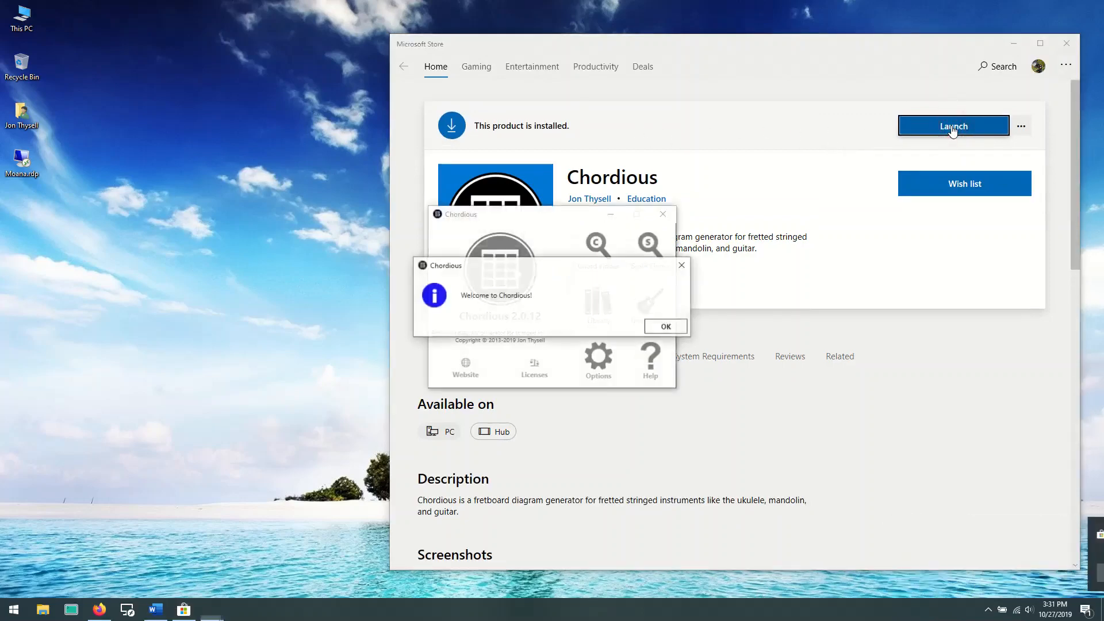
pyautogui.click(1016, 43)
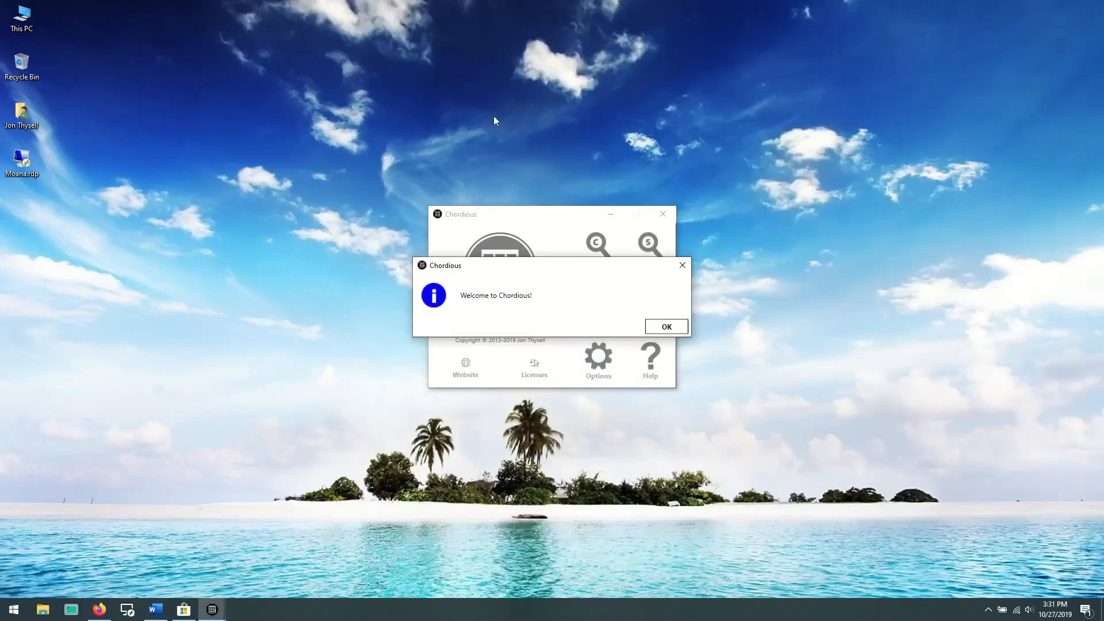
pyautogui.click(681, 328)
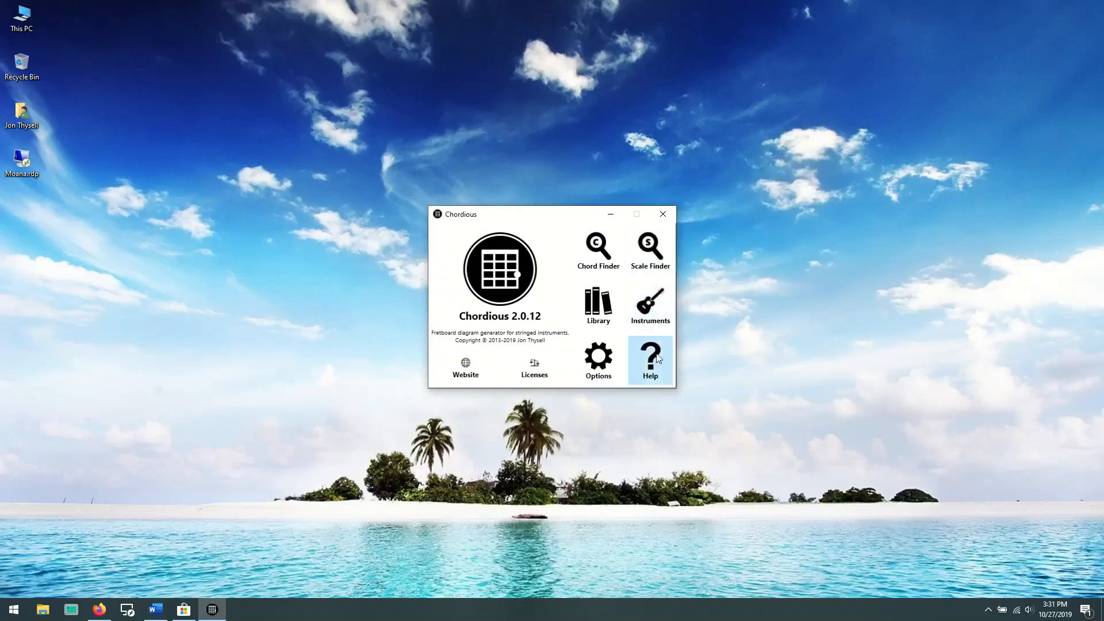
# - Open the Chord Finder, enlarge its window to show all options, and reposition it on the desktop
pyautogui.click(603, 253)
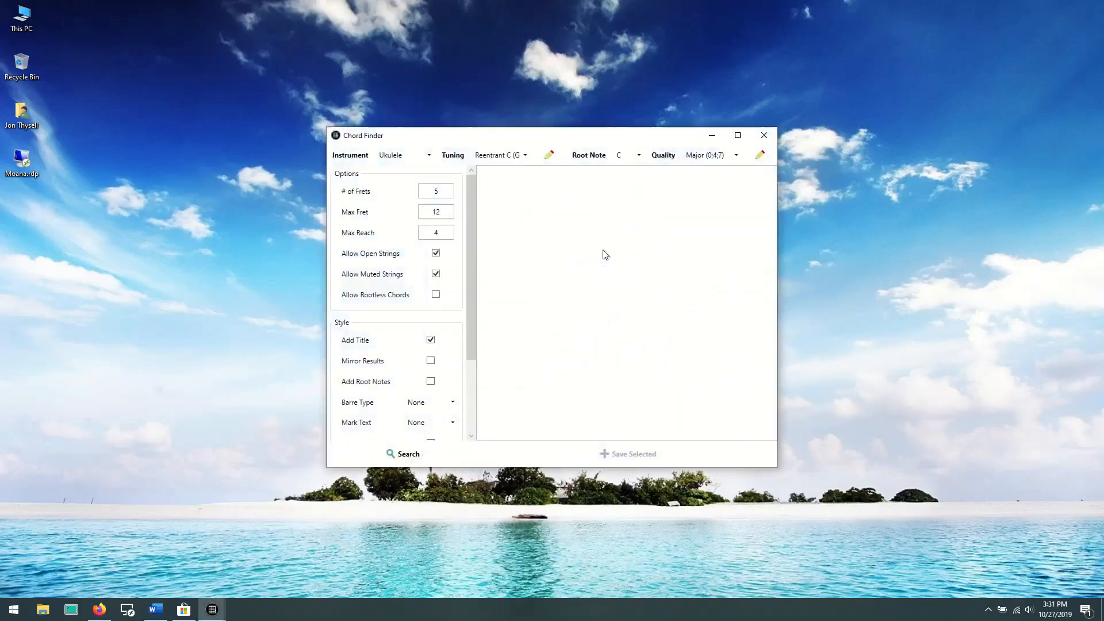
pyautogui.moveTo(555, 138); pyautogui.dragTo(334, 32)
pyautogui.moveTo(555, 360); pyautogui.dragTo(912, 584)
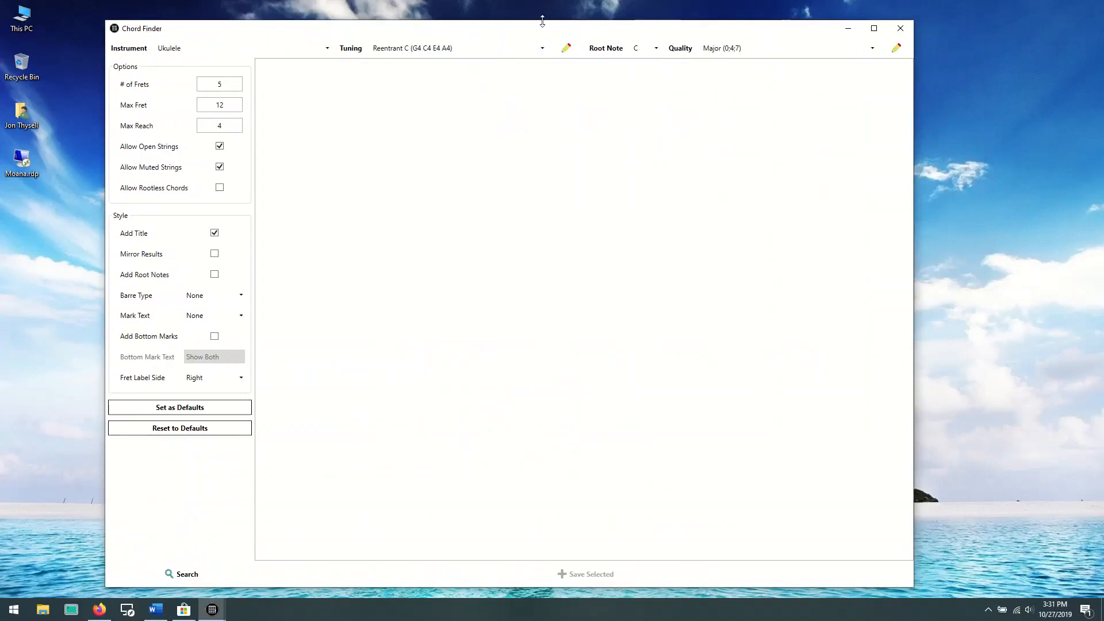
pyautogui.moveTo(543, 28); pyautogui.dragTo(587, 18)
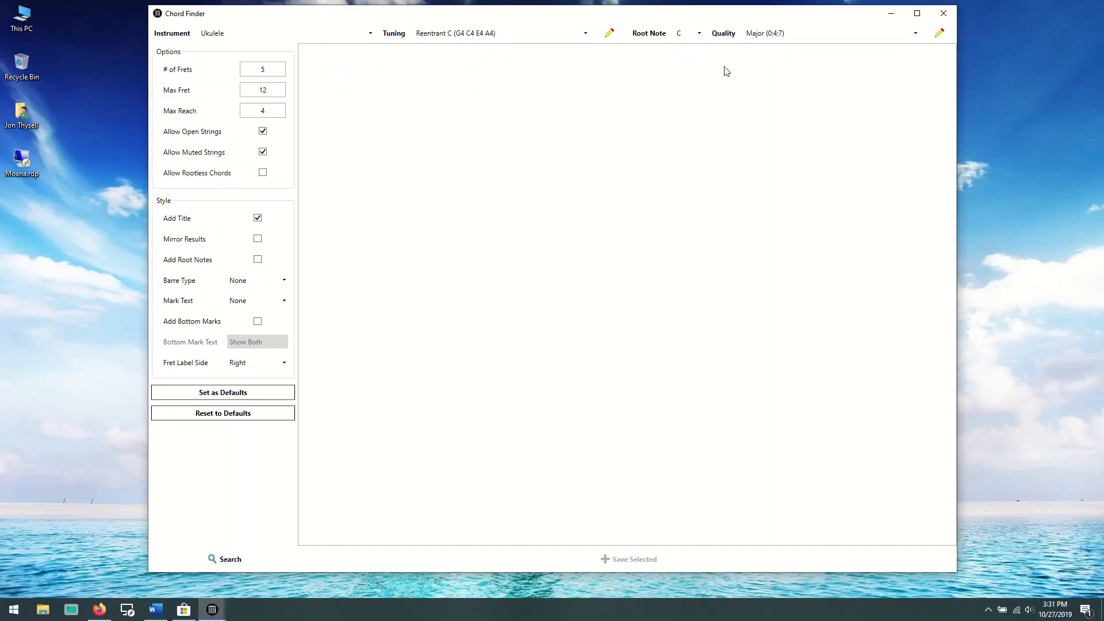
# - Examine the available choices for instrument, tuning, root note and chord quality without changing any of them
pyautogui.click(371, 35)
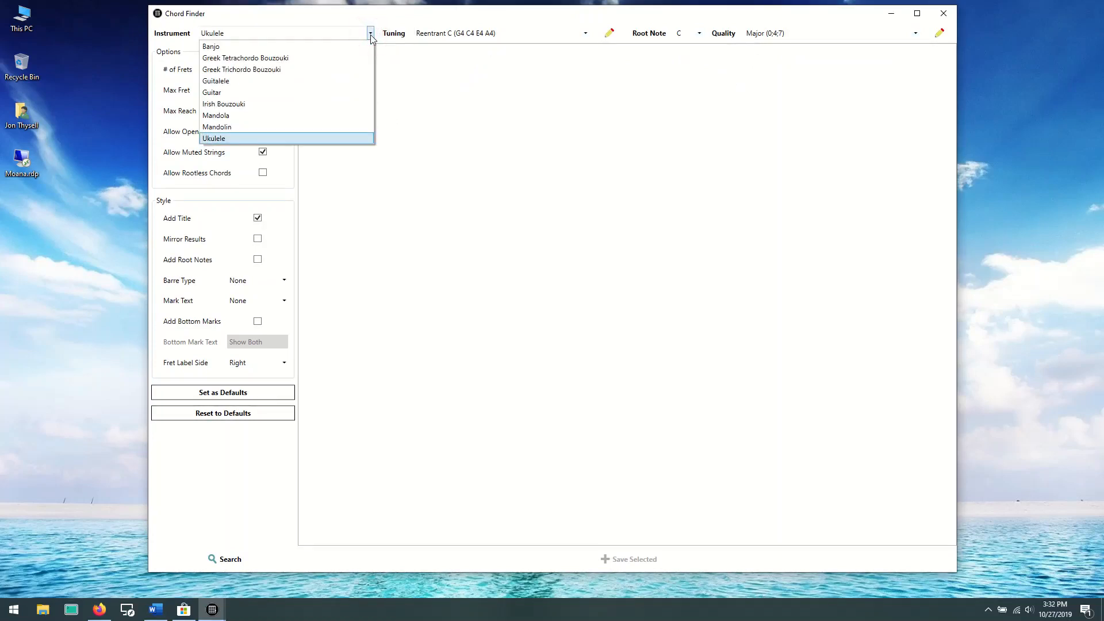
pyautogui.click(380, 19)
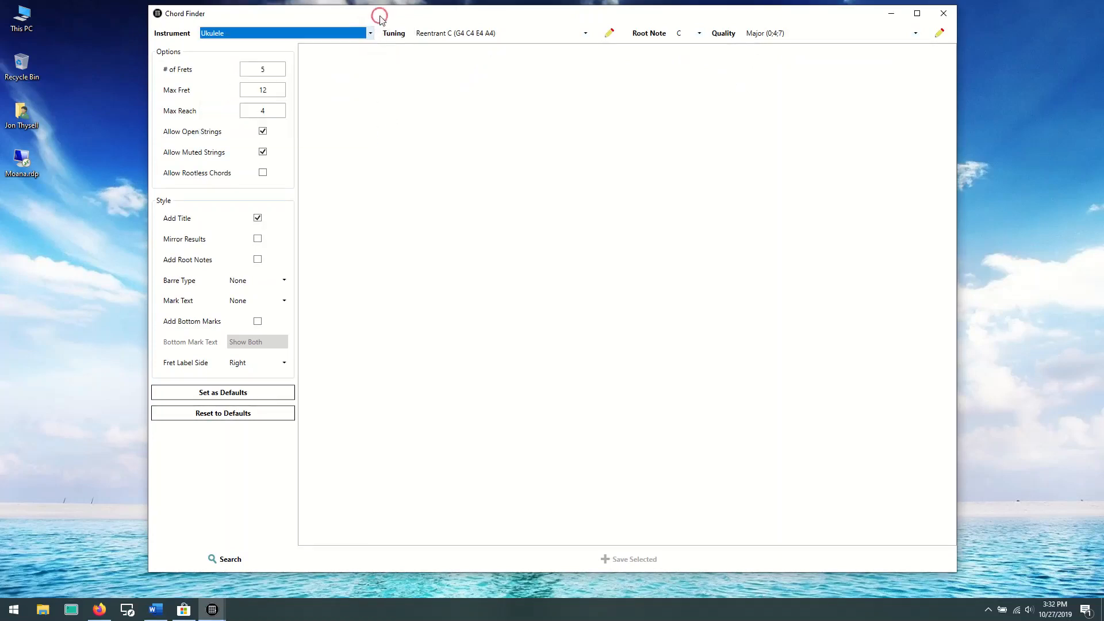
pyautogui.click(585, 34)
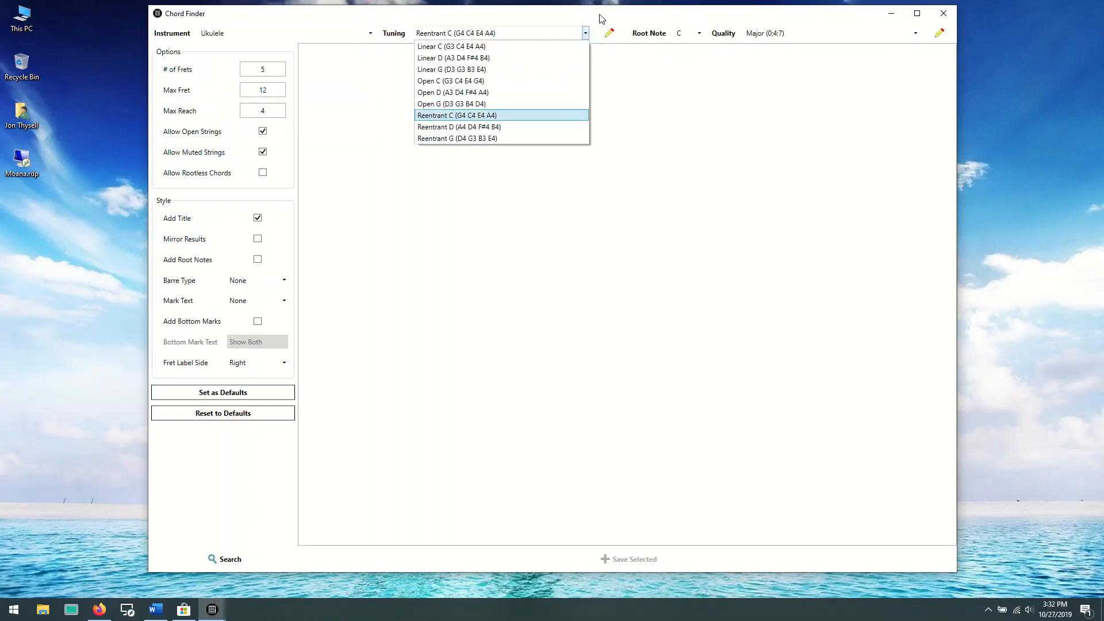
pyautogui.click(600, 18)
pyautogui.click(699, 33)
pyautogui.click(739, 14)
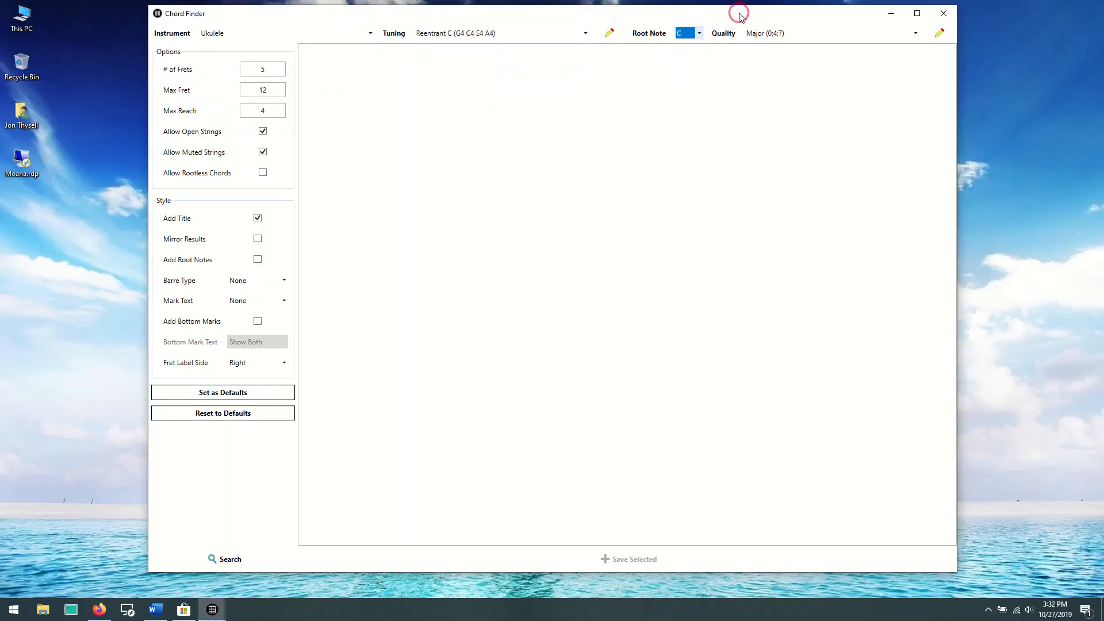
pyautogui.click(916, 34)
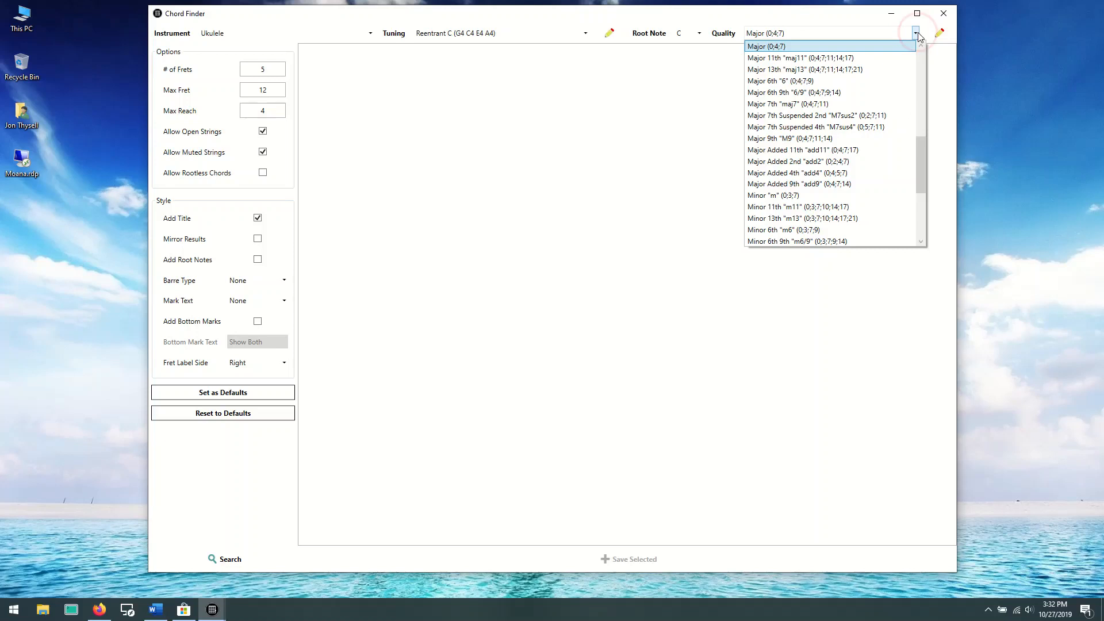
pyautogui.click(862, 19)
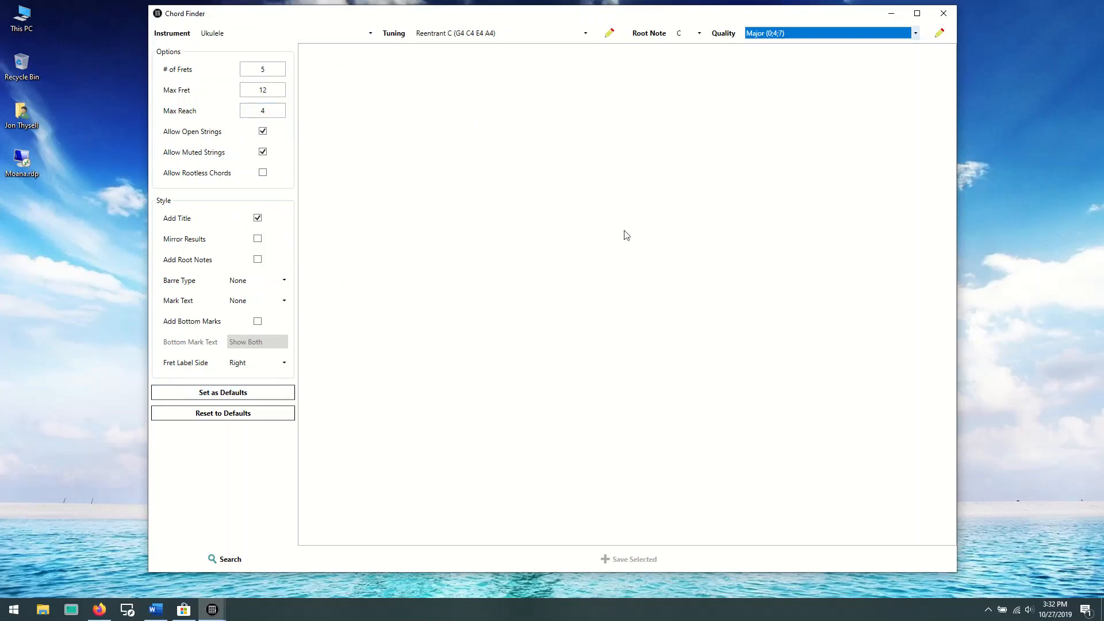
# - Search for C major ukulele chords and, with Chord Finder snapped beside Word, insert the first C diagram into the blank document
pyautogui.click(236, 560)
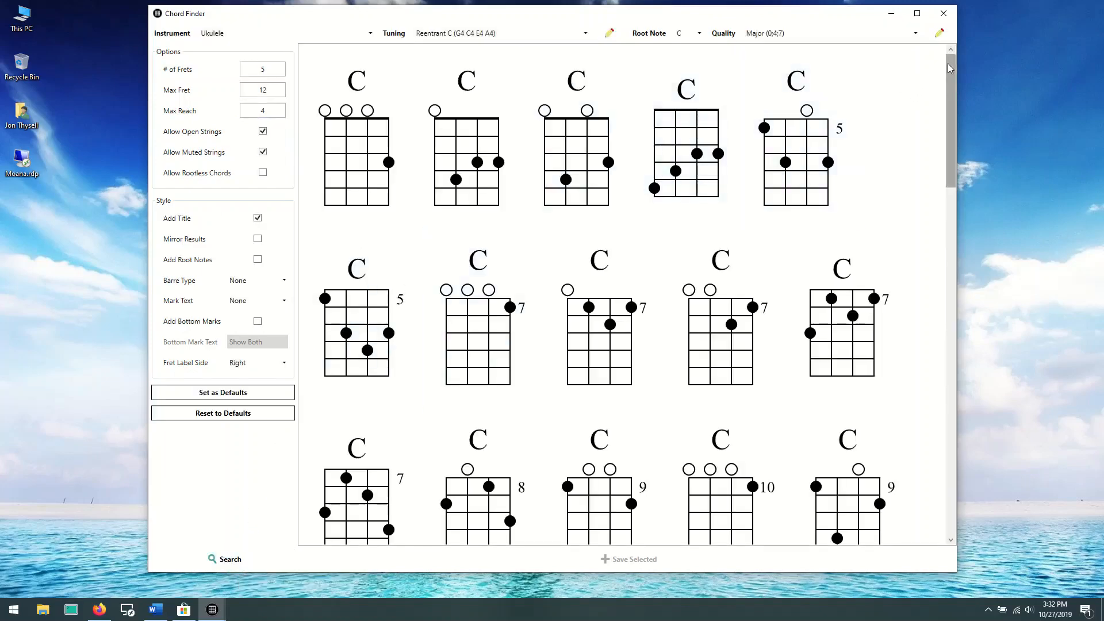
pyautogui.moveTo(947, 71); pyautogui.dragTo(1103, 54)
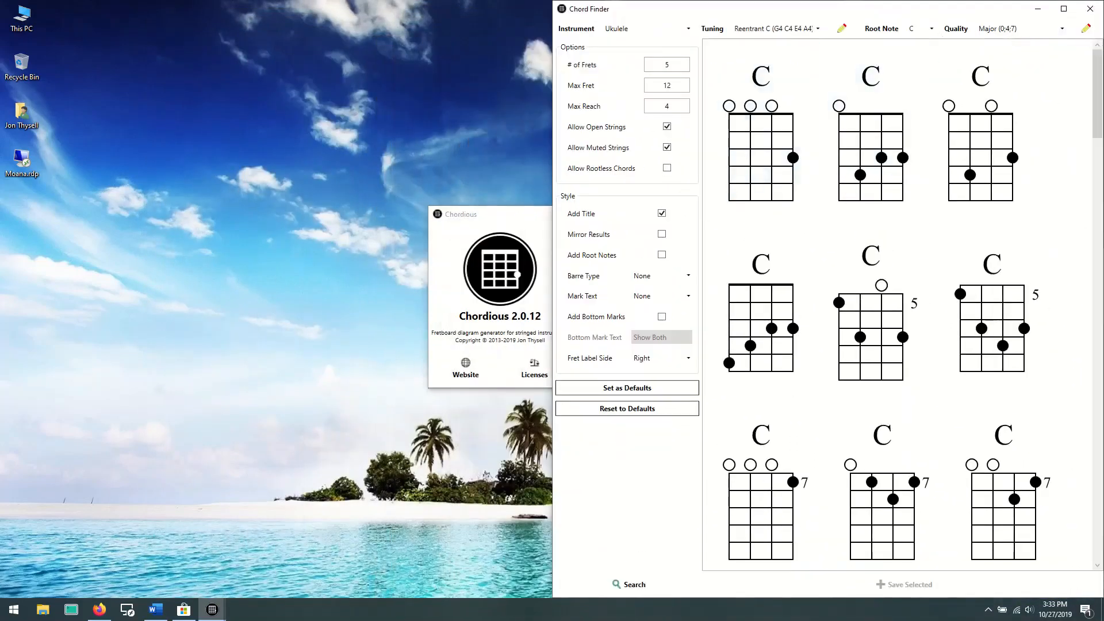
pyautogui.click(161, 614)
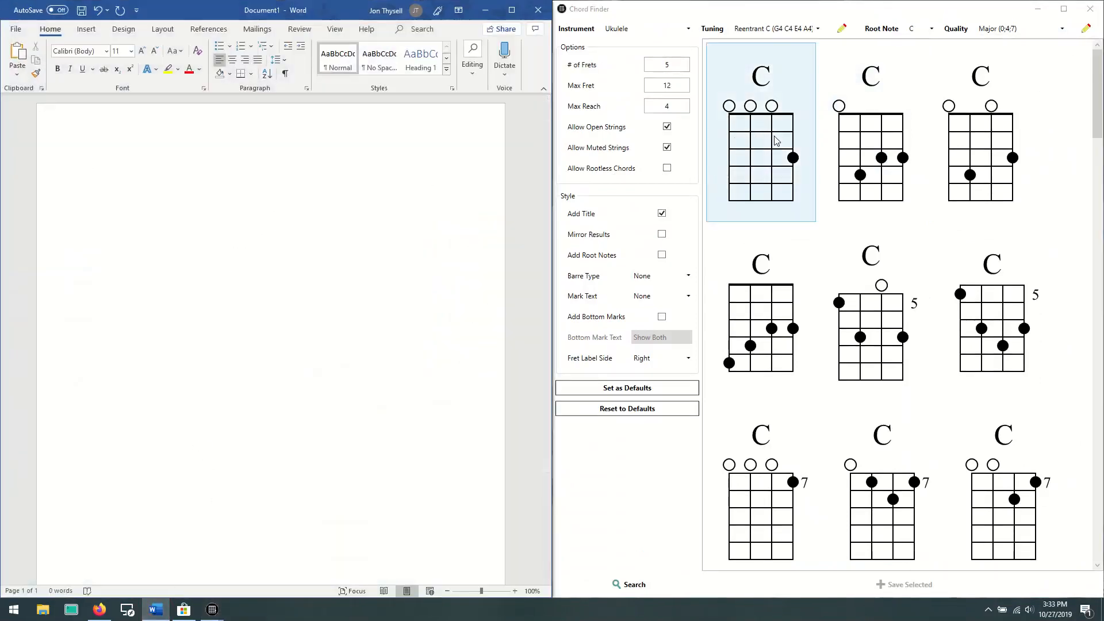
pyautogui.moveTo(775, 136); pyautogui.dragTo(348, 187)
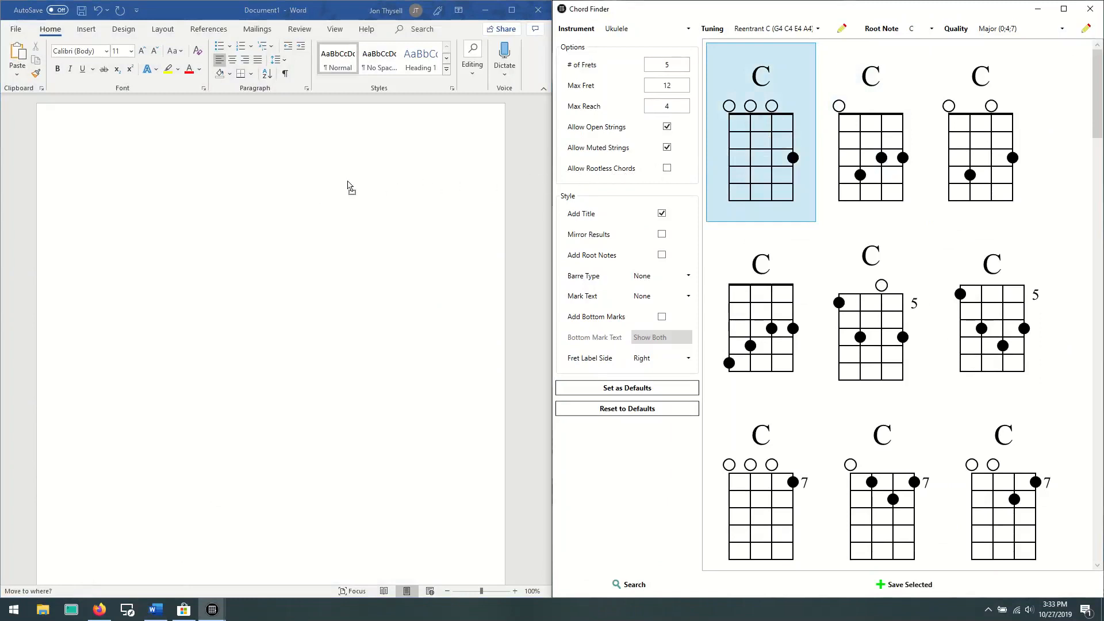
pyautogui.moveTo(95, 167); pyautogui.dragTo(96, 170)
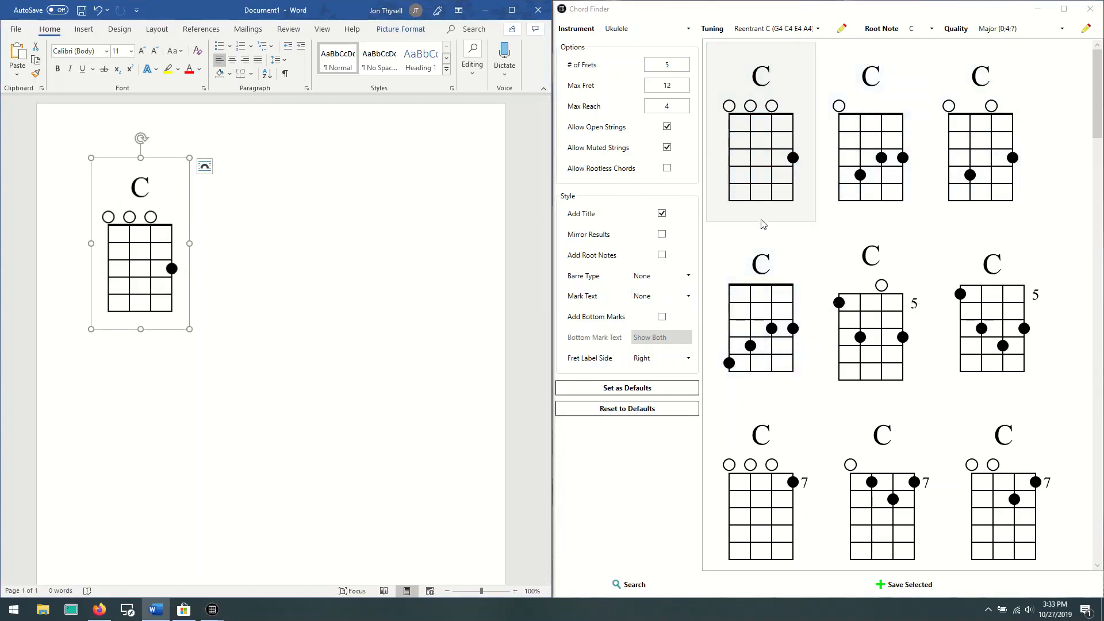
# - Try a C diagram with bottom marks in the document, then delete it and turn the bottom marks off again
pyautogui.click(665, 319)
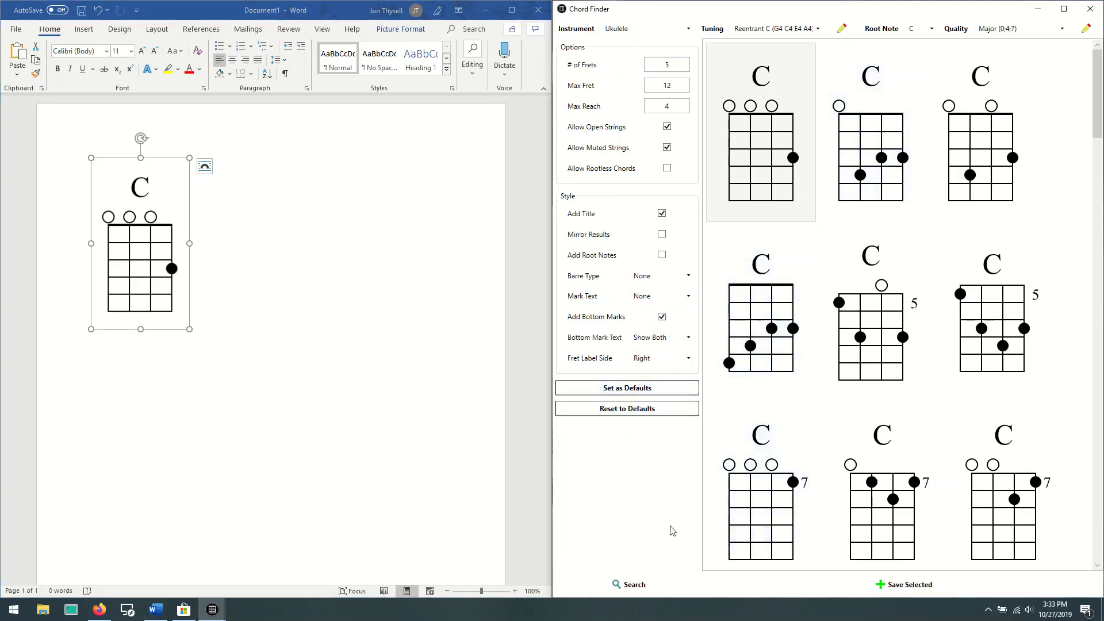
pyautogui.click(632, 583)
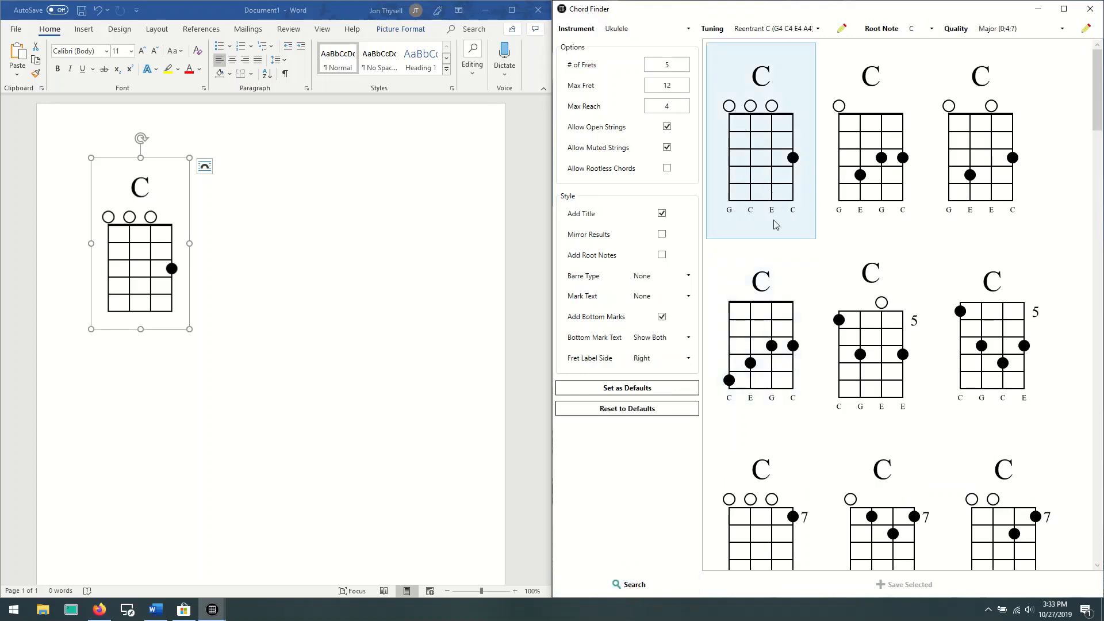
pyautogui.moveTo(783, 151); pyautogui.dragTo(290, 242)
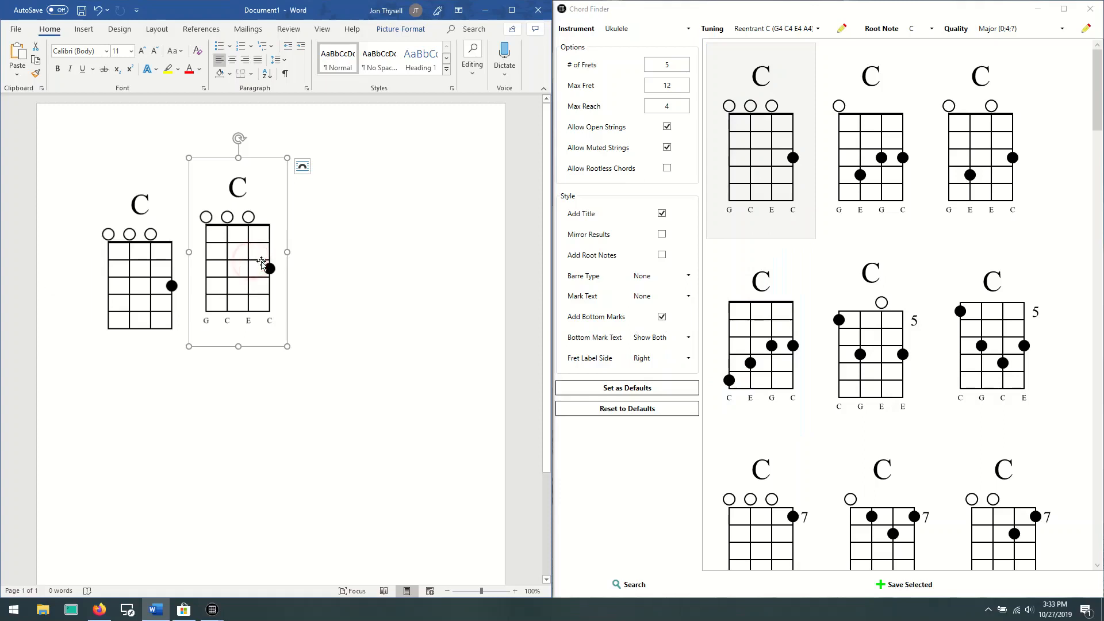
pyautogui.press('Delete')
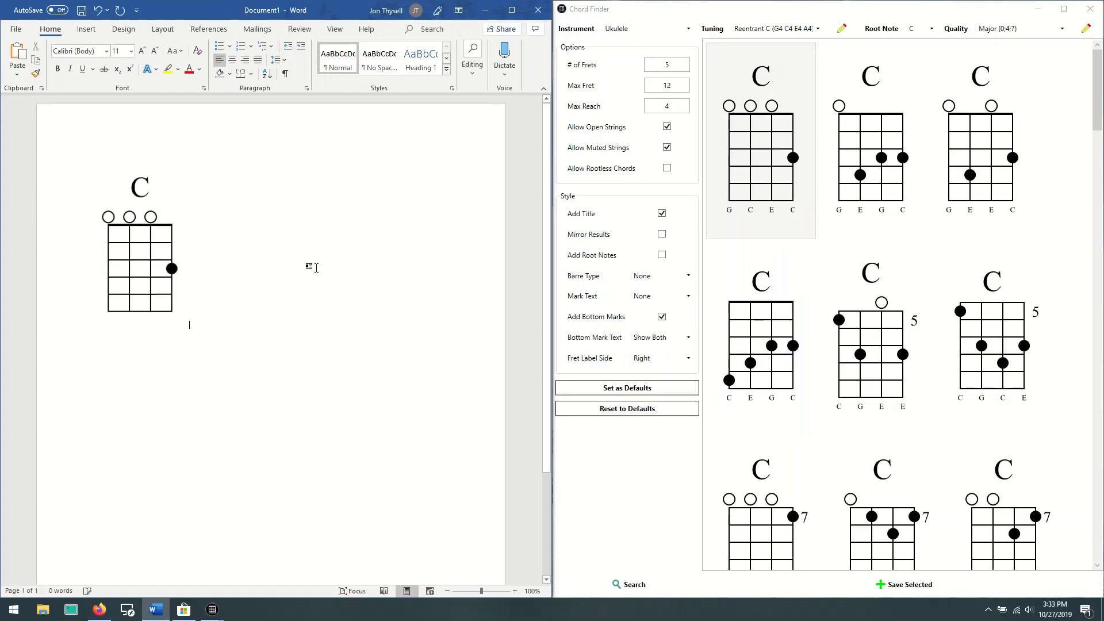
pyautogui.click(662, 317)
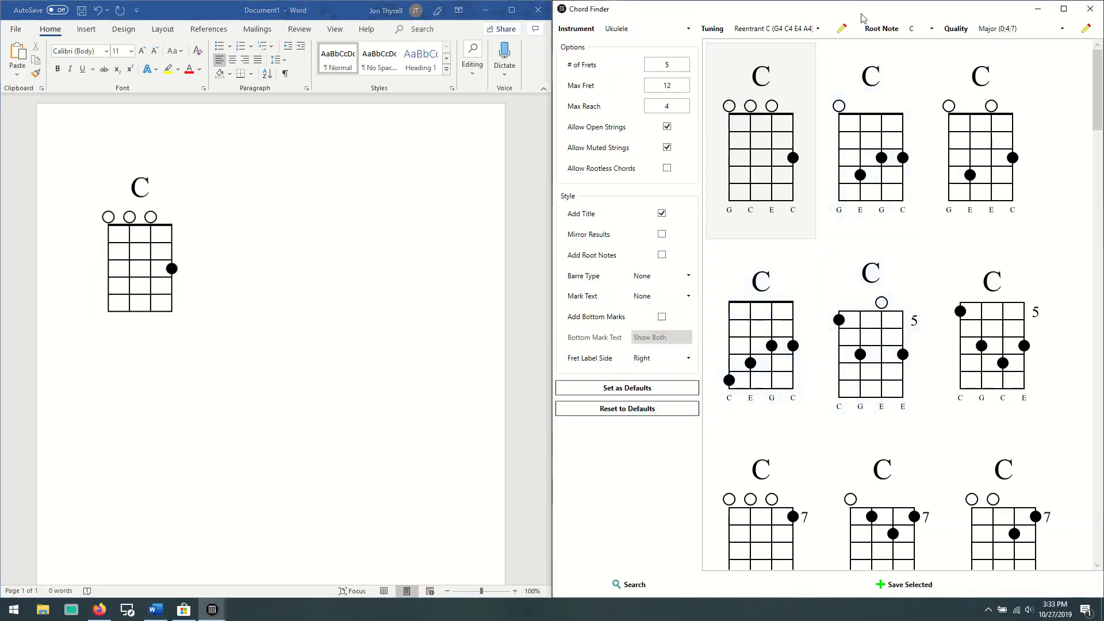
# - Search for F major chords and insert the first F diagram after the C diagram in the document
pyautogui.click(931, 28)
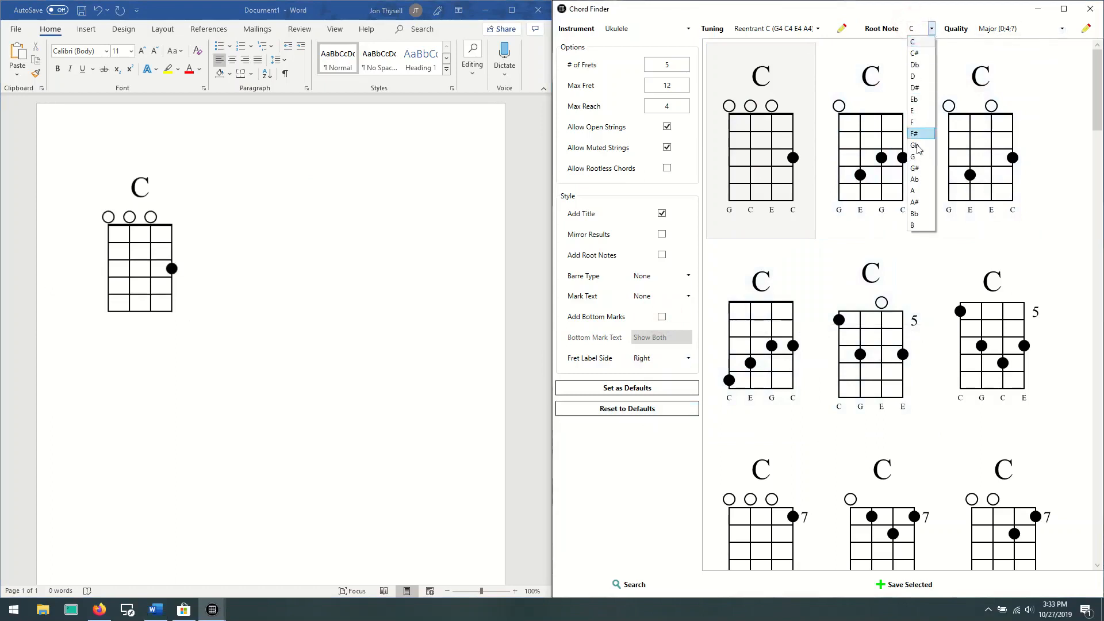
pyautogui.click(915, 123)
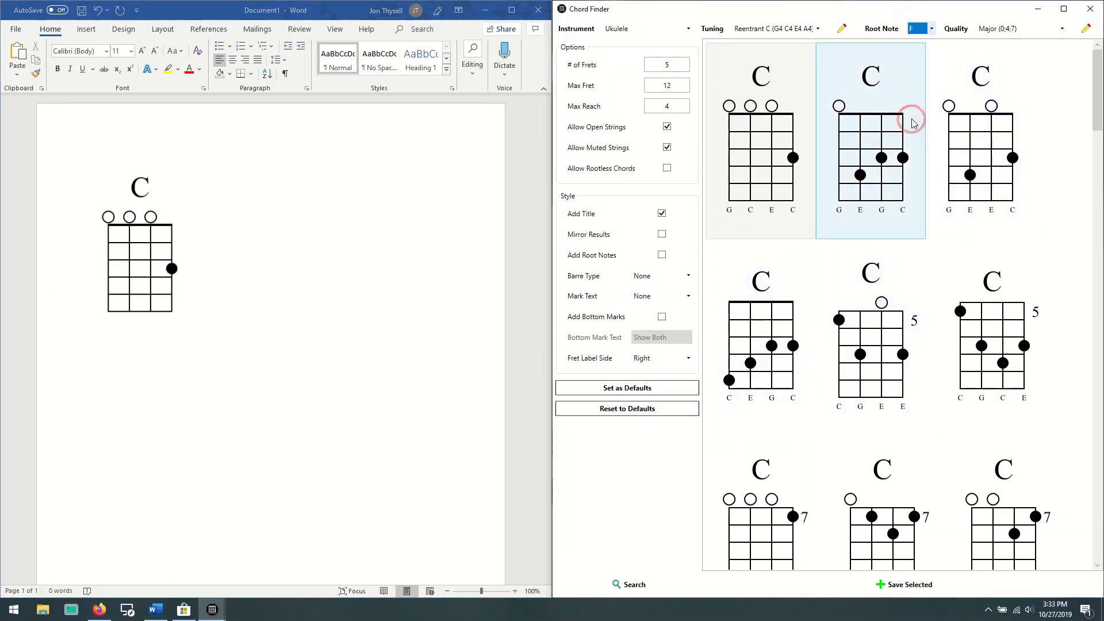
pyautogui.click(620, 585)
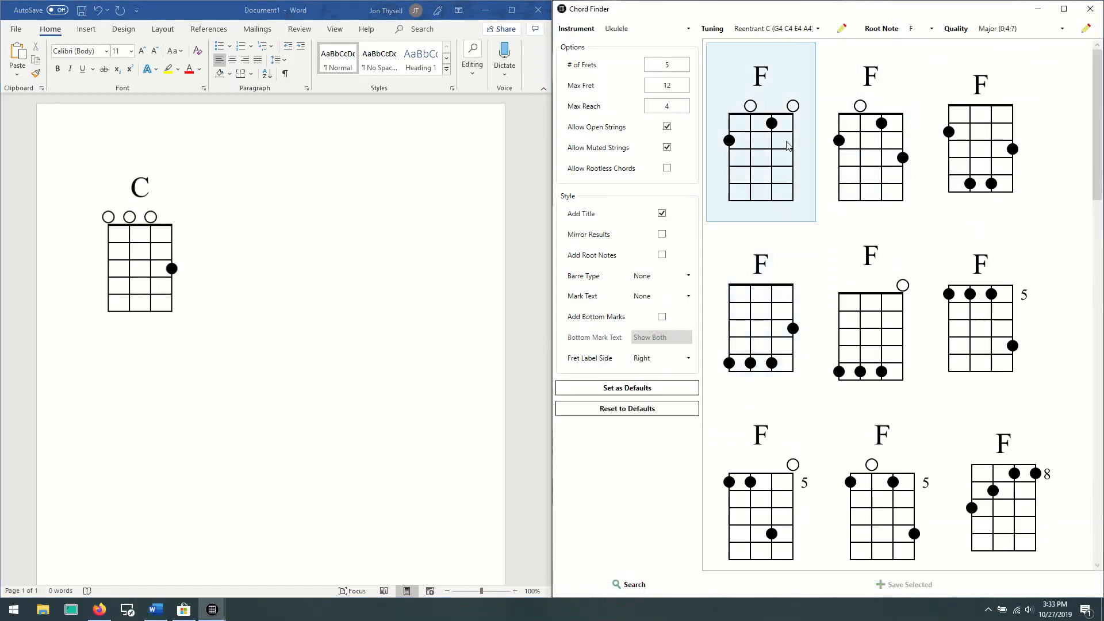
pyautogui.moveTo(787, 145); pyautogui.dragTo(181, 273)
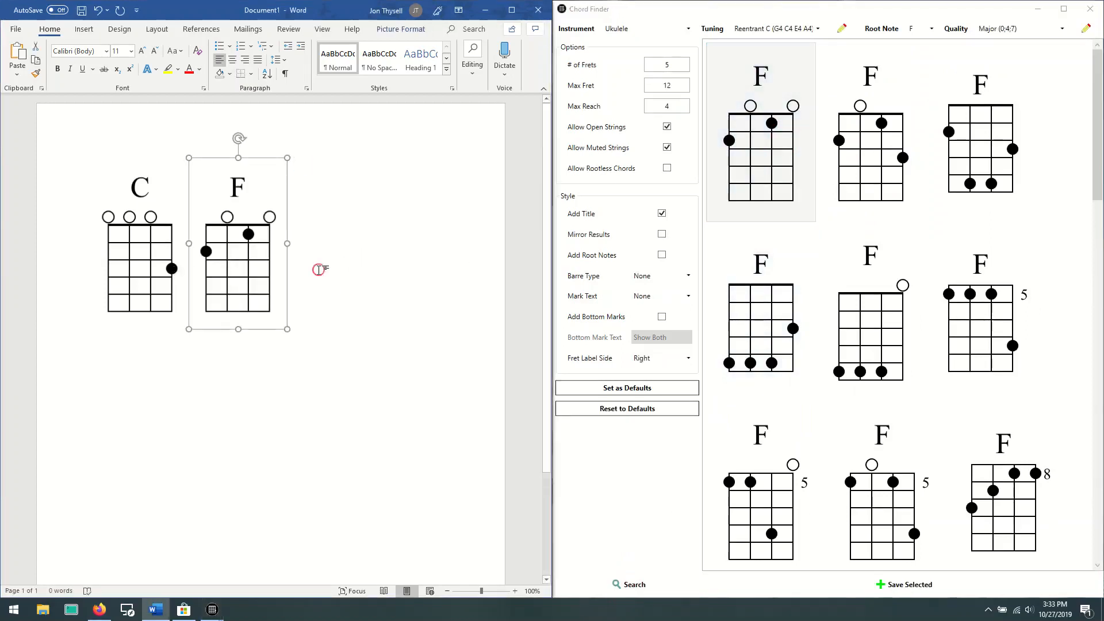
pyautogui.click(319, 270)
# - Search for ukulele chords with root note G and quality Dominant 7th
pyautogui.click(932, 28)
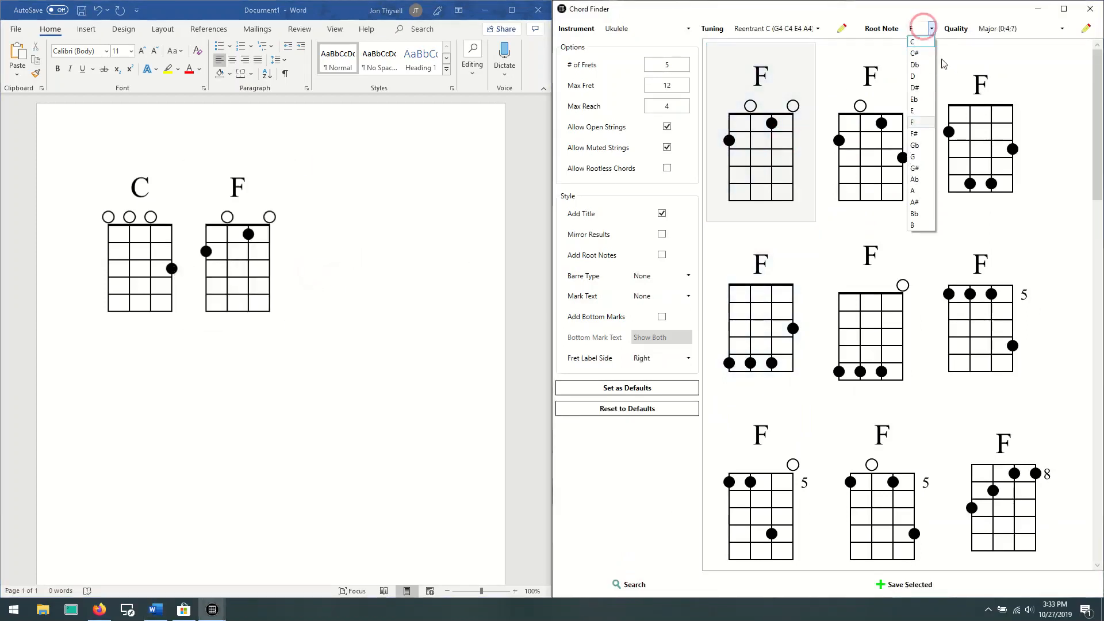
pyautogui.click(918, 156)
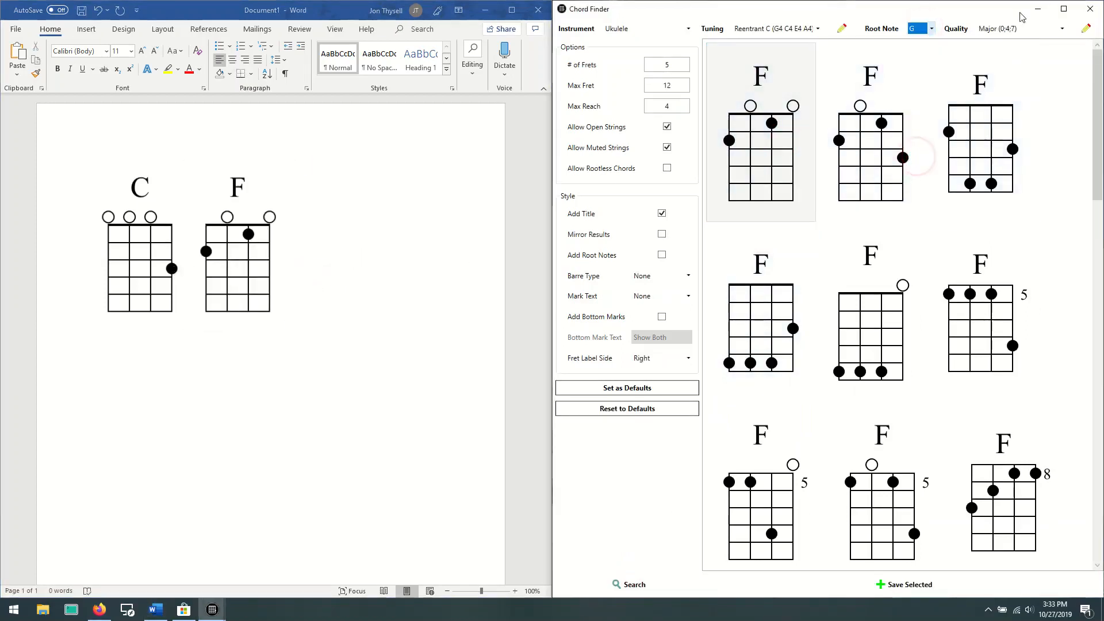
pyautogui.click(1062, 29)
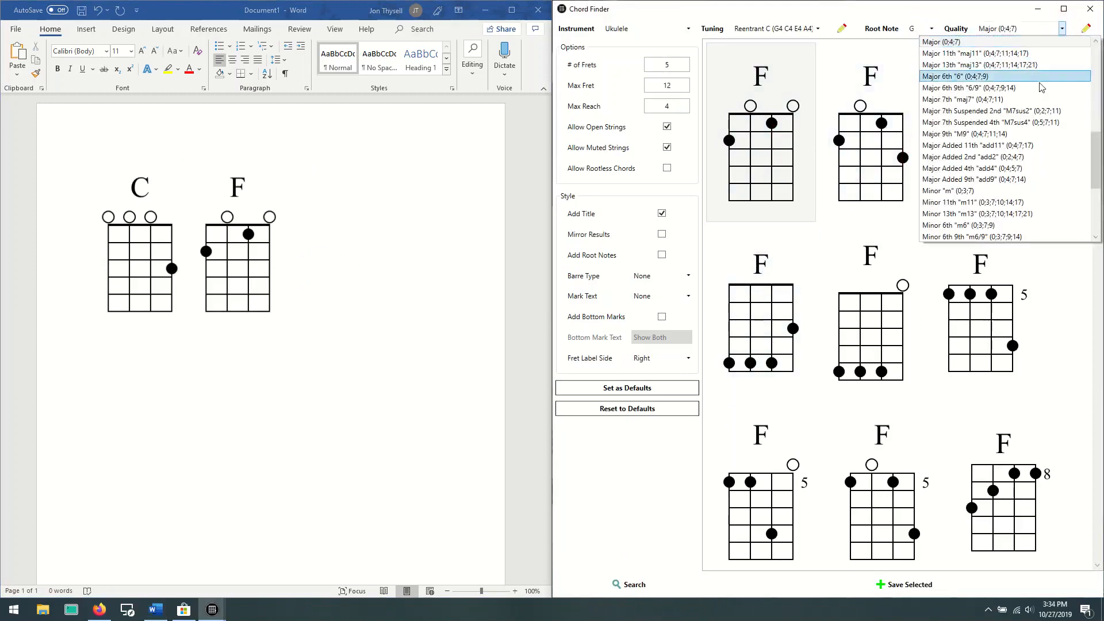
pyautogui.scroll(2, 1042, 92)
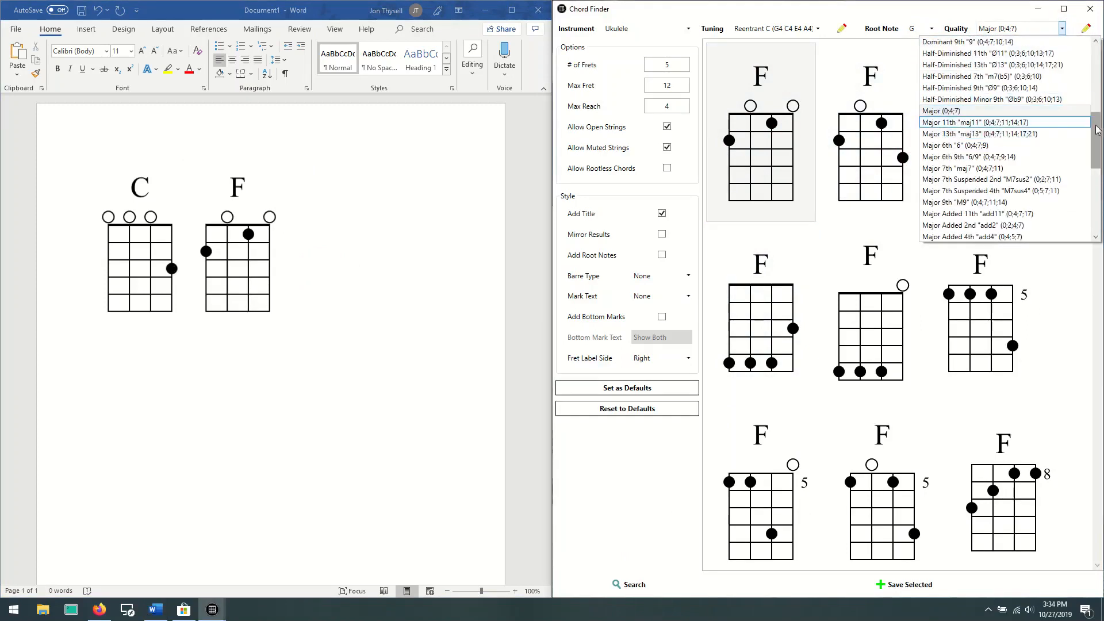
pyautogui.moveTo(1098, 130); pyautogui.dragTo(1097, 113)
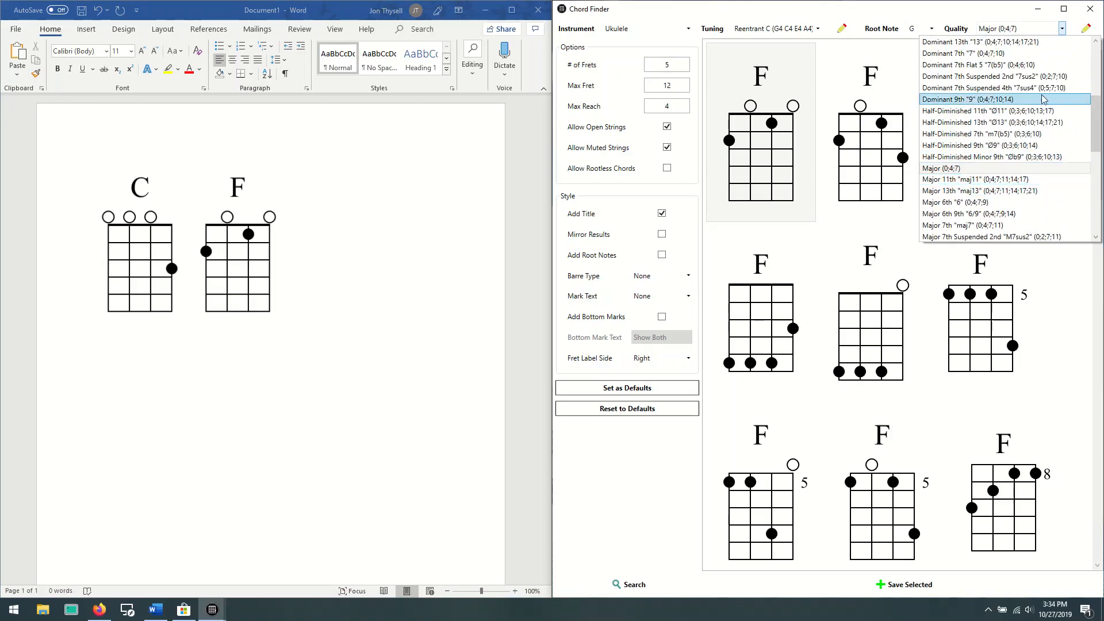
pyautogui.click(976, 53)
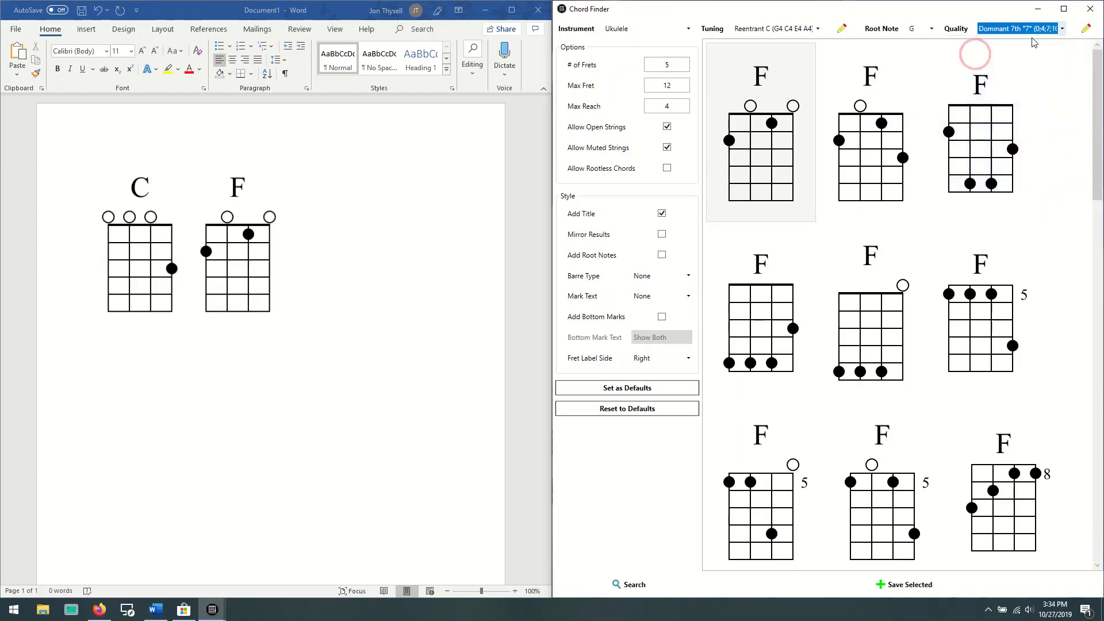
pyautogui.click(650, 593)
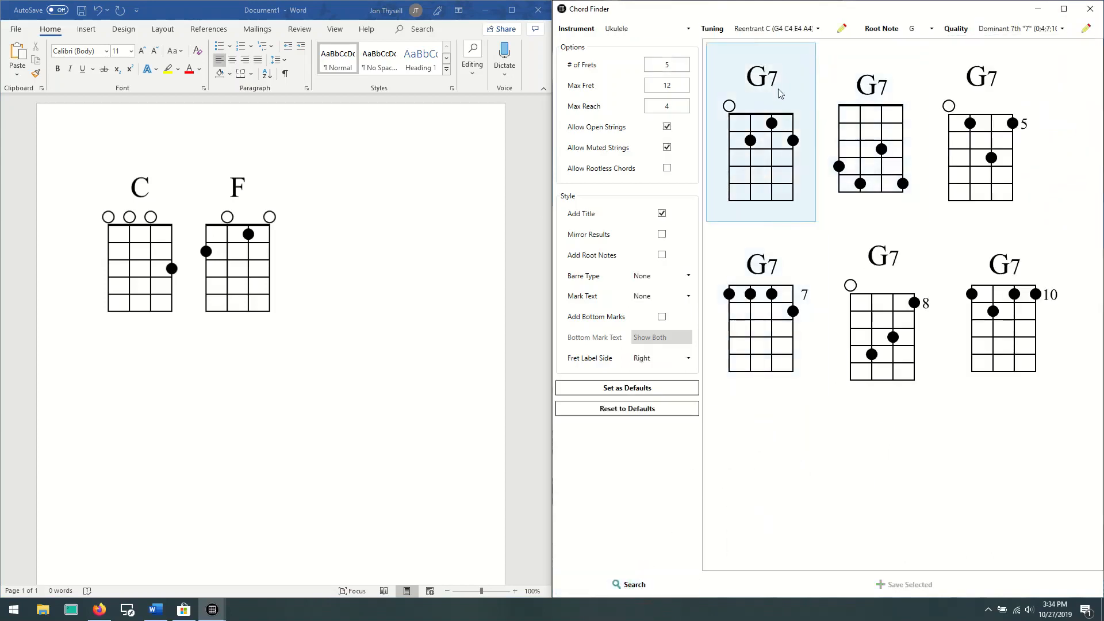
# - Insert the first G7 diagram after the F diagram in the document and add two line breaks below the row
pyautogui.click(772, 139)
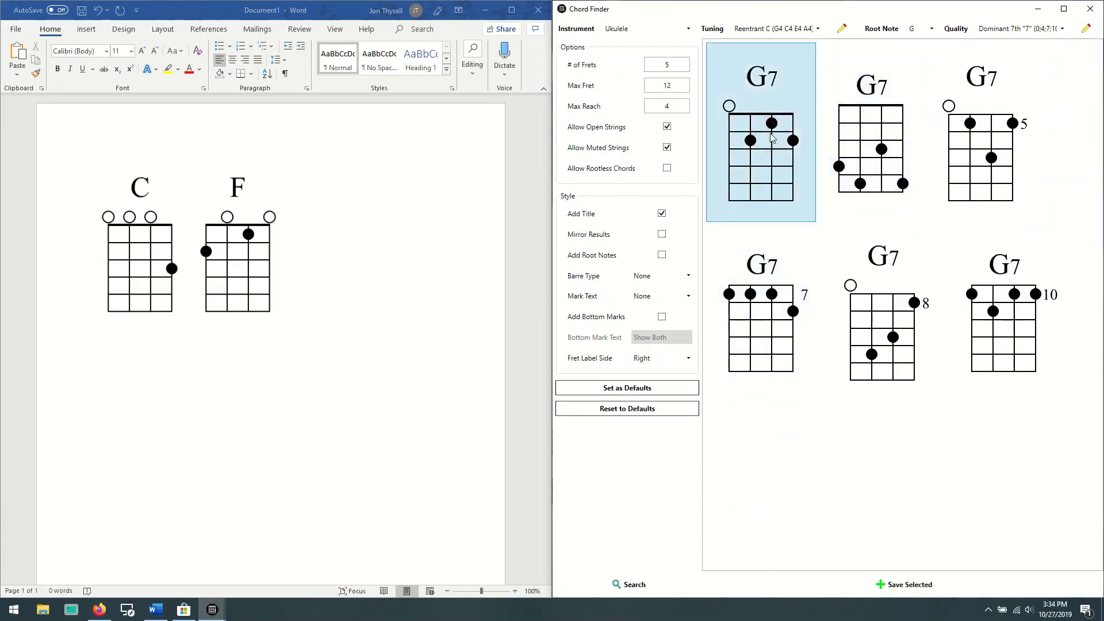
pyautogui.click(345, 282)
pyautogui.hotkey('ctrl', 'v')
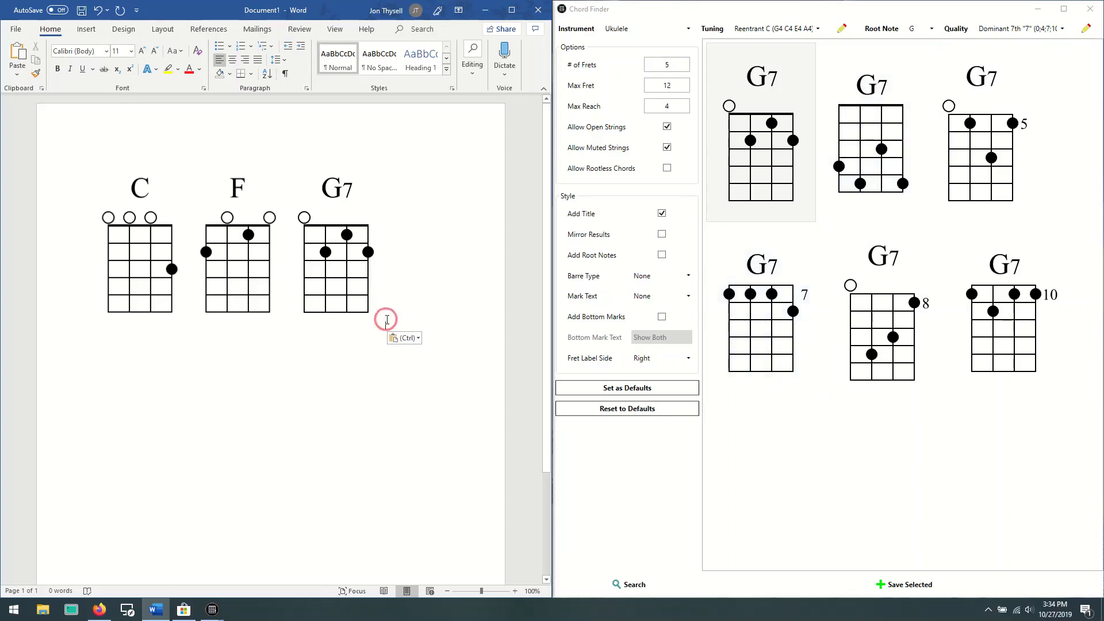
pyautogui.press('Return')
pyautogui.press('Return')
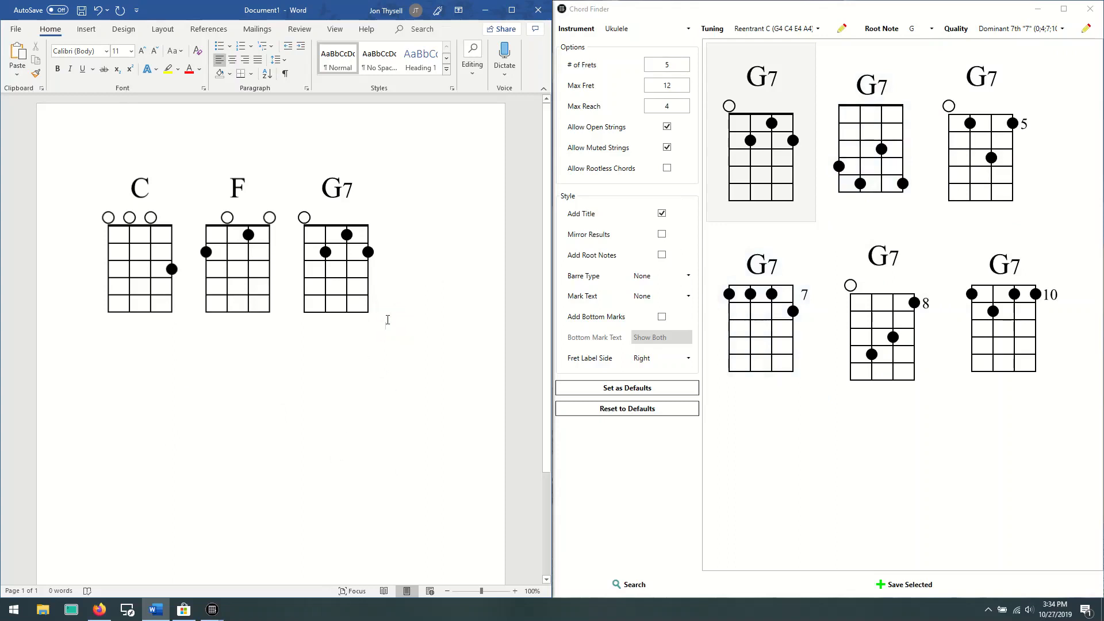
# - Switch the instrument to Guitar with Standard (E2 A2 D3 G3 B3 E4) tuning and search for G7 chords
pyautogui.click(689, 29)
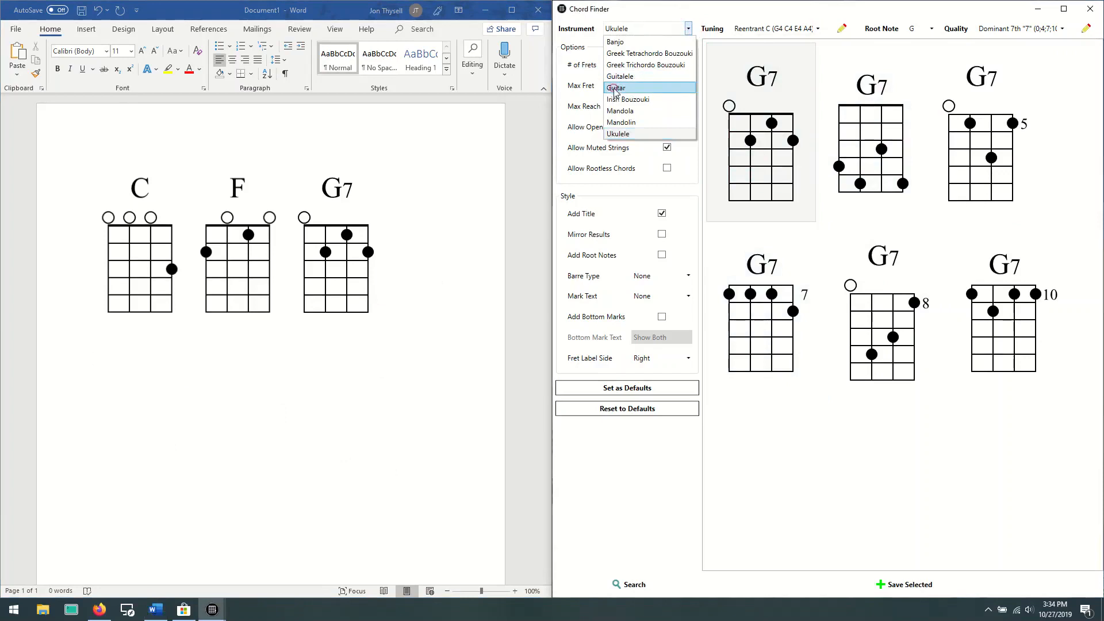
pyautogui.click(615, 88)
pyautogui.click(786, 31)
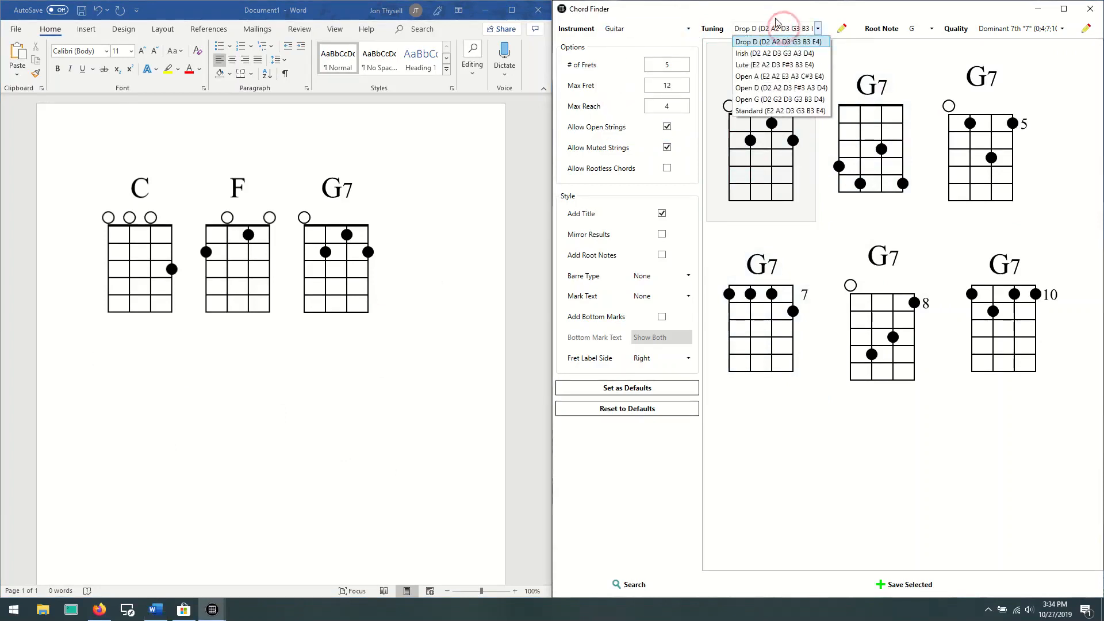
pyautogui.click(777, 107)
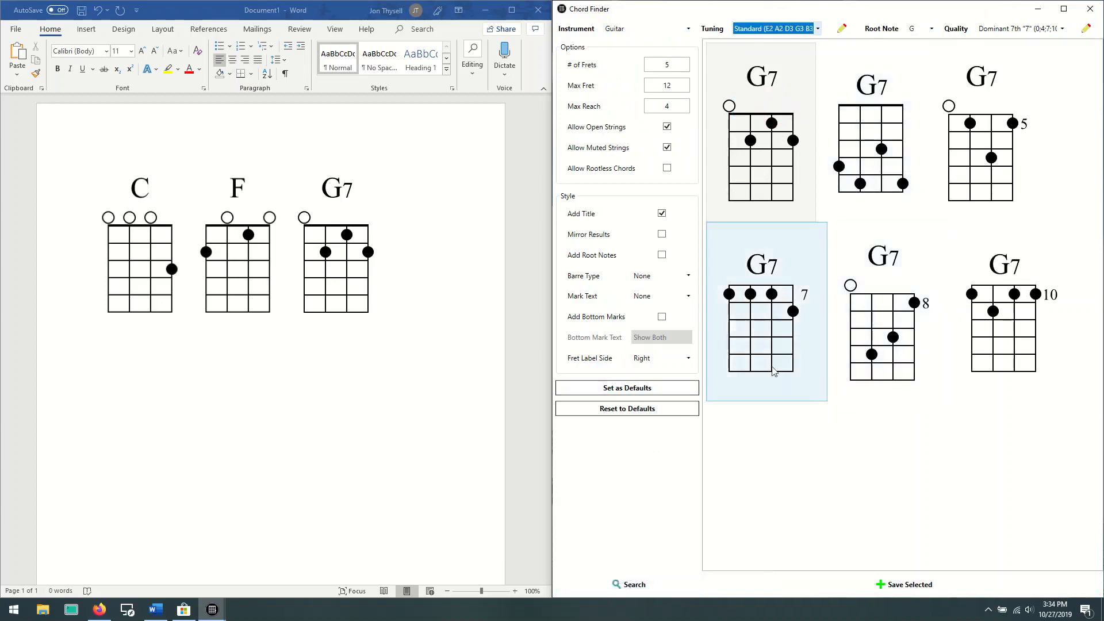
pyautogui.click(637, 585)
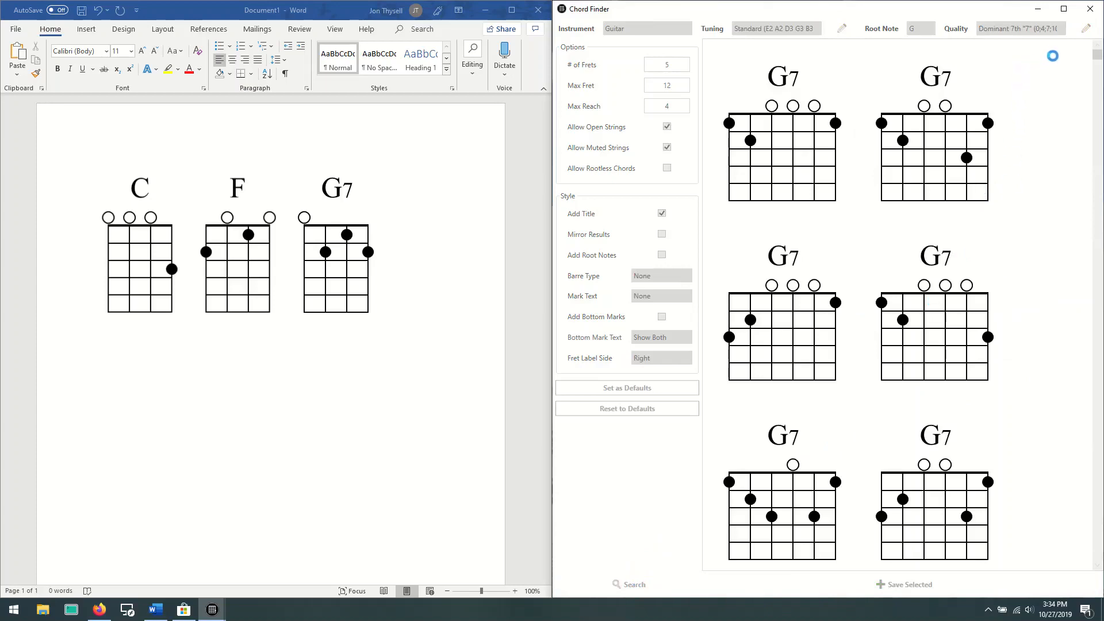
pyautogui.moveTo(1098, 58)
pyautogui.mouseDown()
pyautogui.moveTo(1096, 559)
pyautogui.moveTo(1099, 46)
pyautogui.mouseUp()
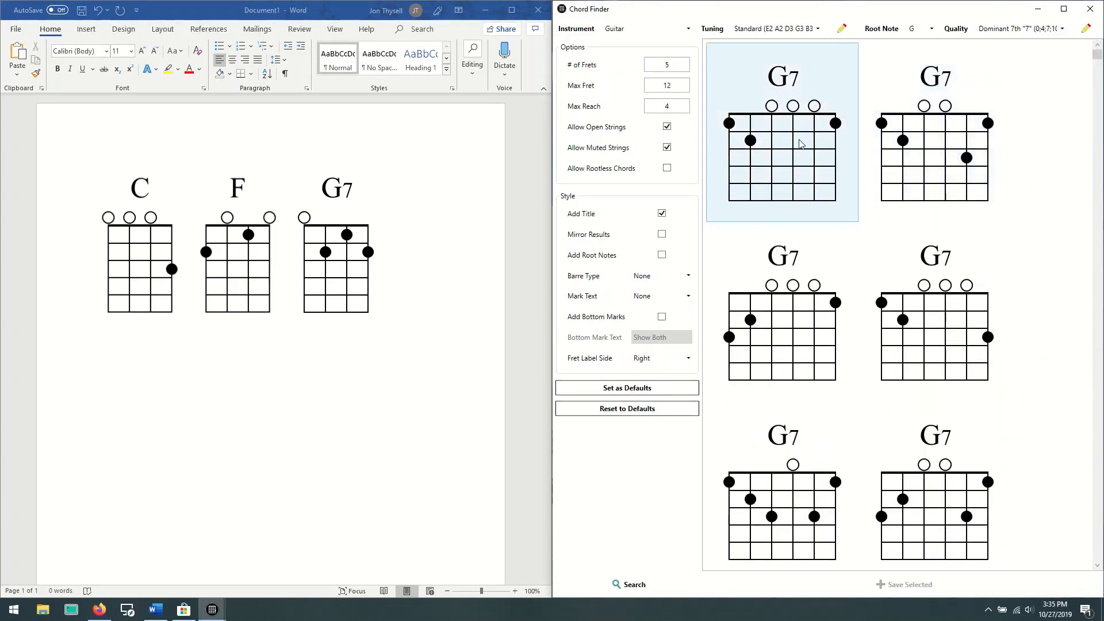
# - Copy the first guitar G7 diagram as an image and paste it below the ukulele row in the document
pyautogui.click(800, 143)
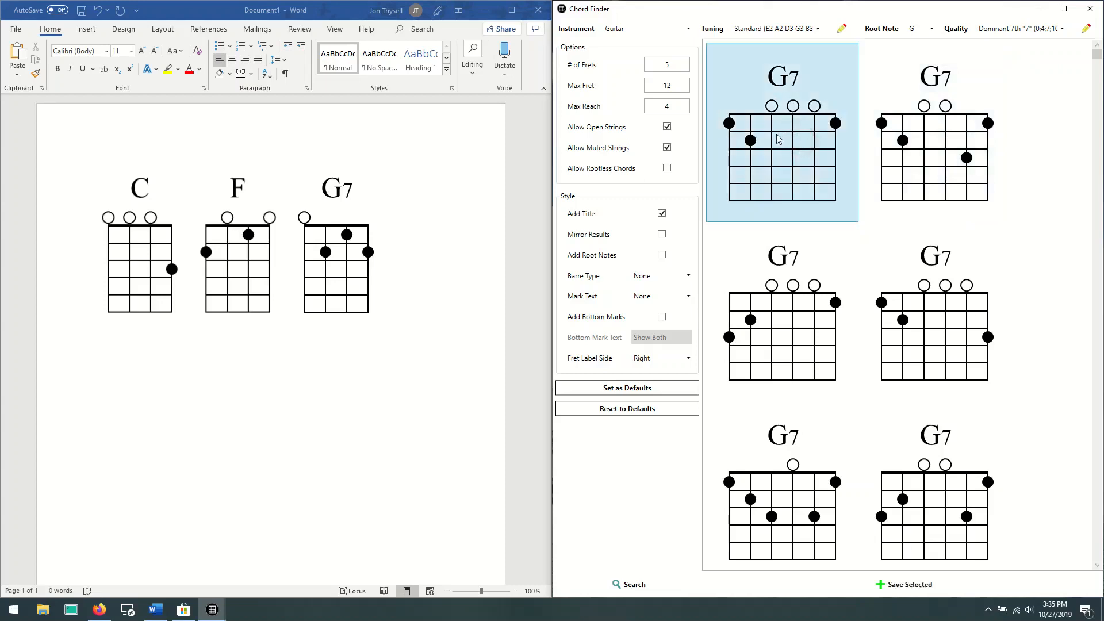
pyautogui.rightClick(778, 132)
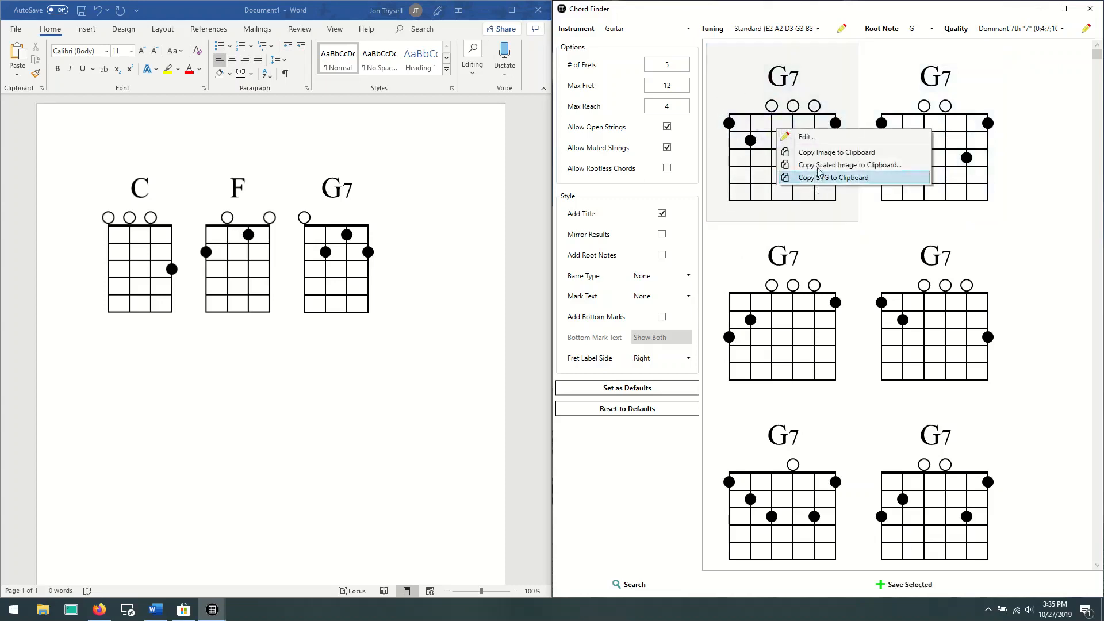
pyautogui.click(835, 153)
pyautogui.click(255, 365)
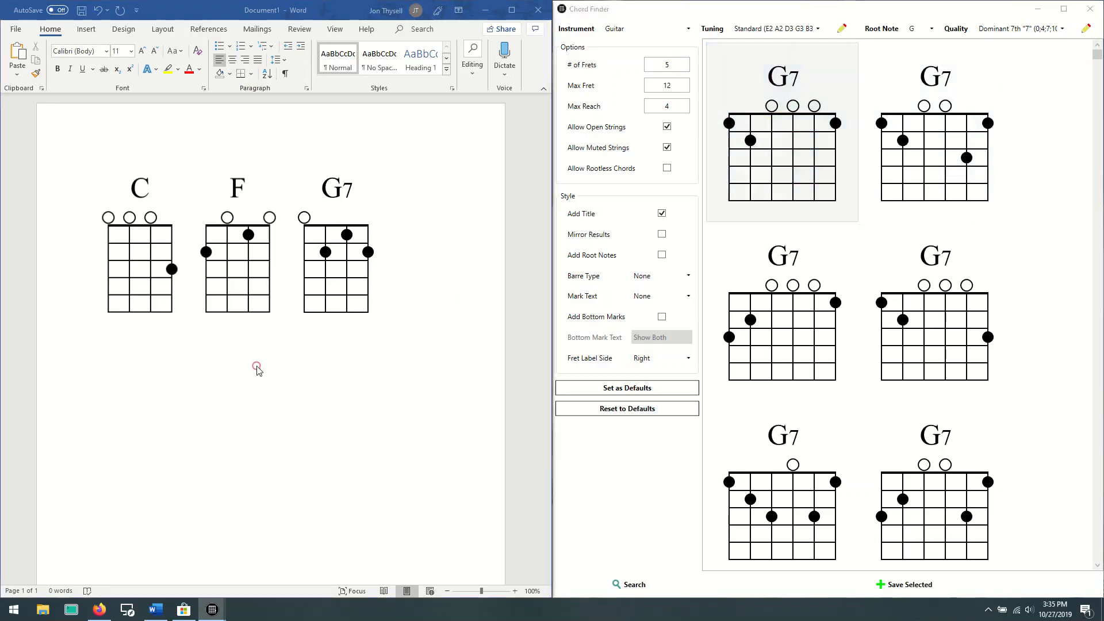
pyautogui.hotkey('ctrl', 'v')
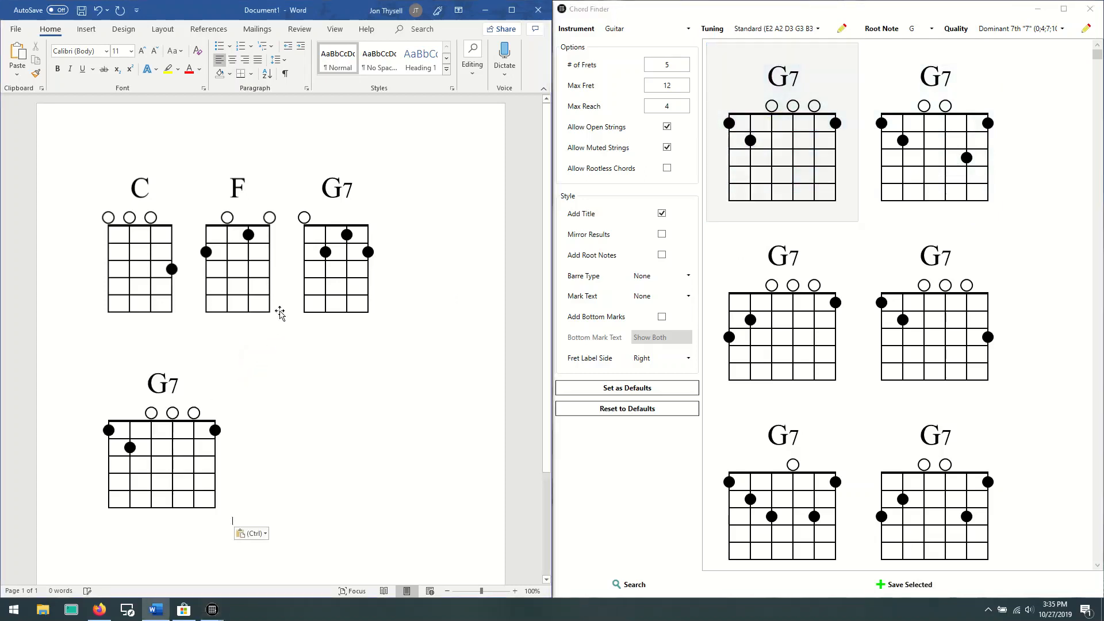
# - Copy the first guitar G7 diagram as an image scaled to 50 percent and paste it beside the full-size one
pyautogui.rightClick(781, 135)
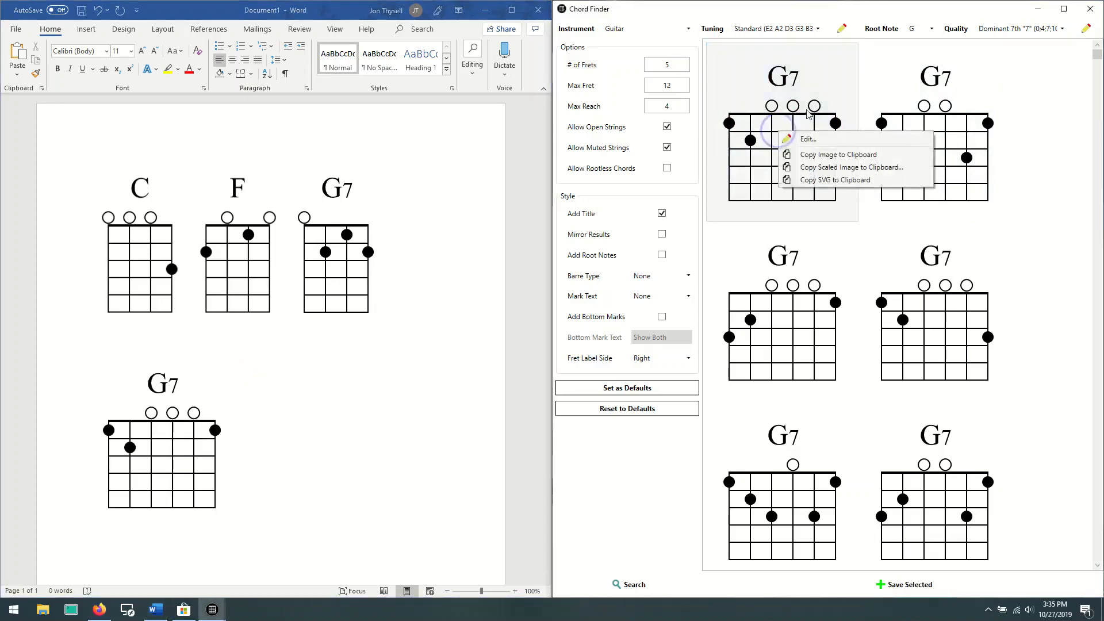
pyautogui.click(834, 167)
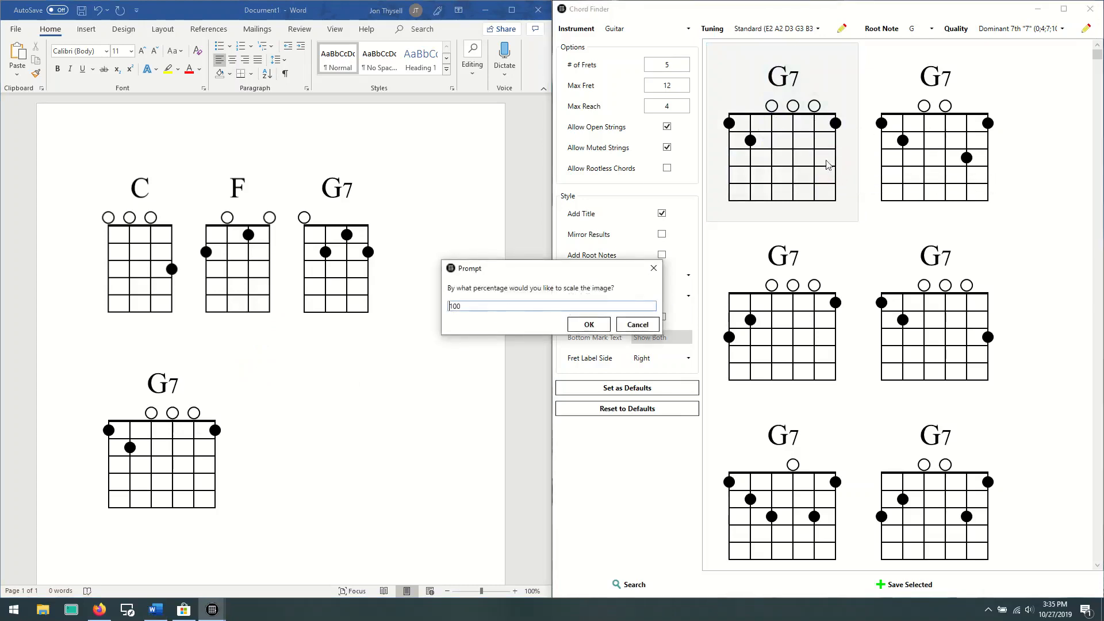
pyautogui.click(504, 311)
pyautogui.doubleClick(469, 308)
pyautogui.write('50')
pyautogui.click(601, 325)
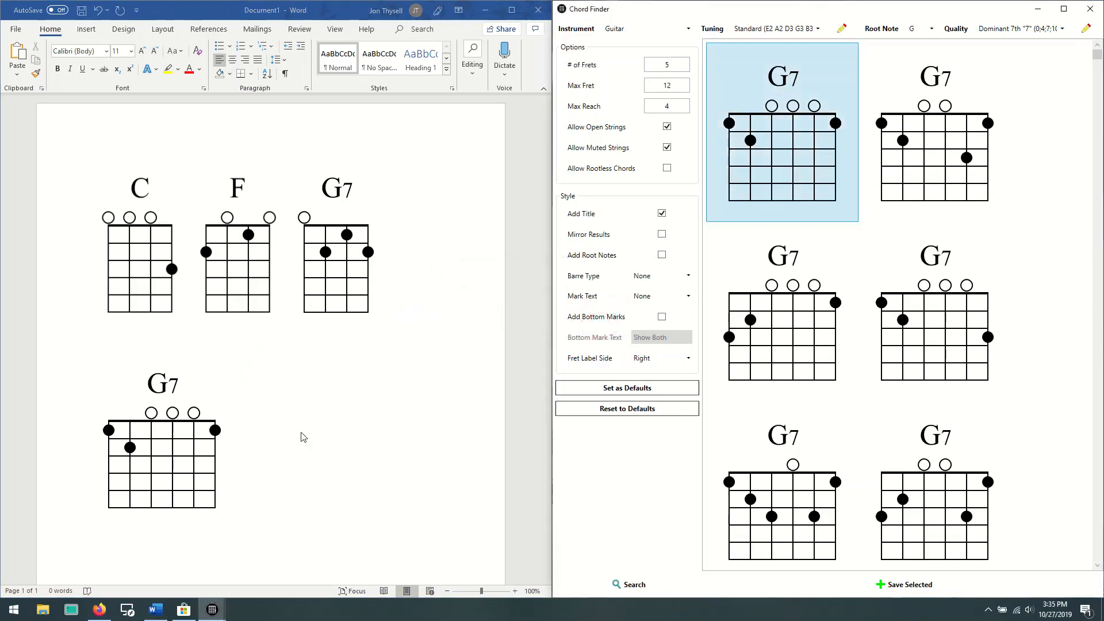
pyautogui.click(293, 422)
pyautogui.hotkey('ctrl', 'v')
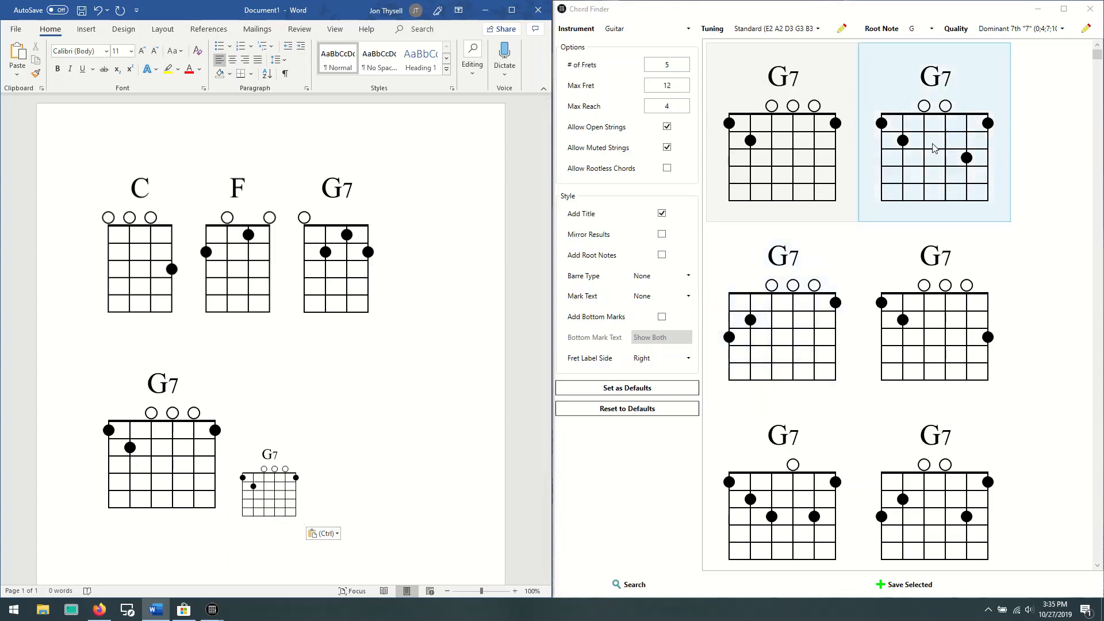
# - Close Chord Finder without saving the guitar as default, and enable Enhanced Copy And Drag in the Chordious options
pyautogui.click(1091, 9)
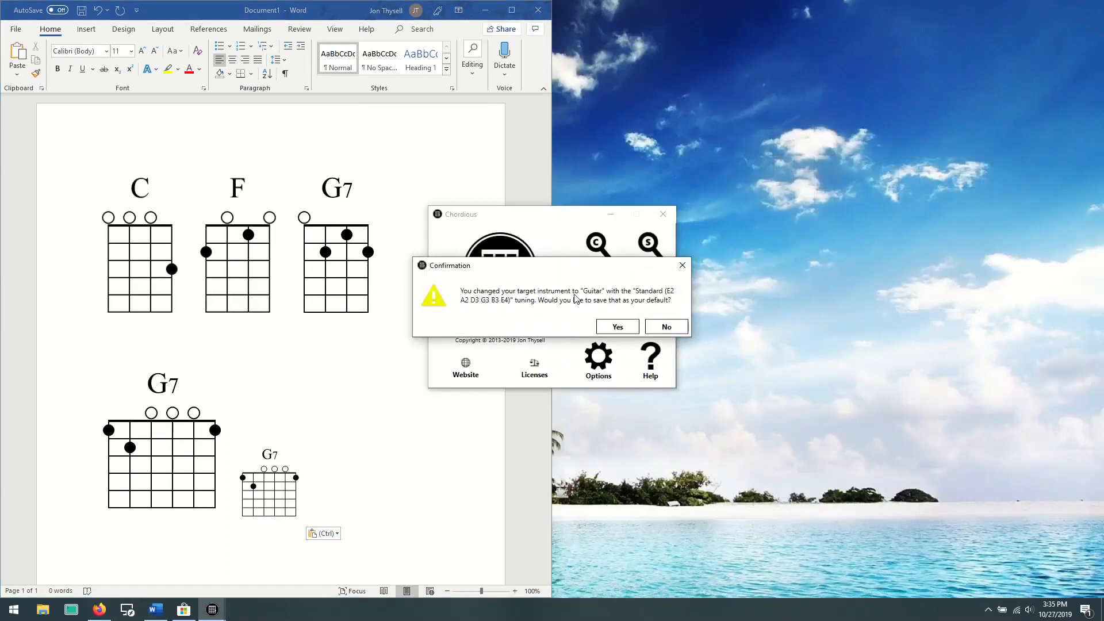
pyautogui.click(682, 330)
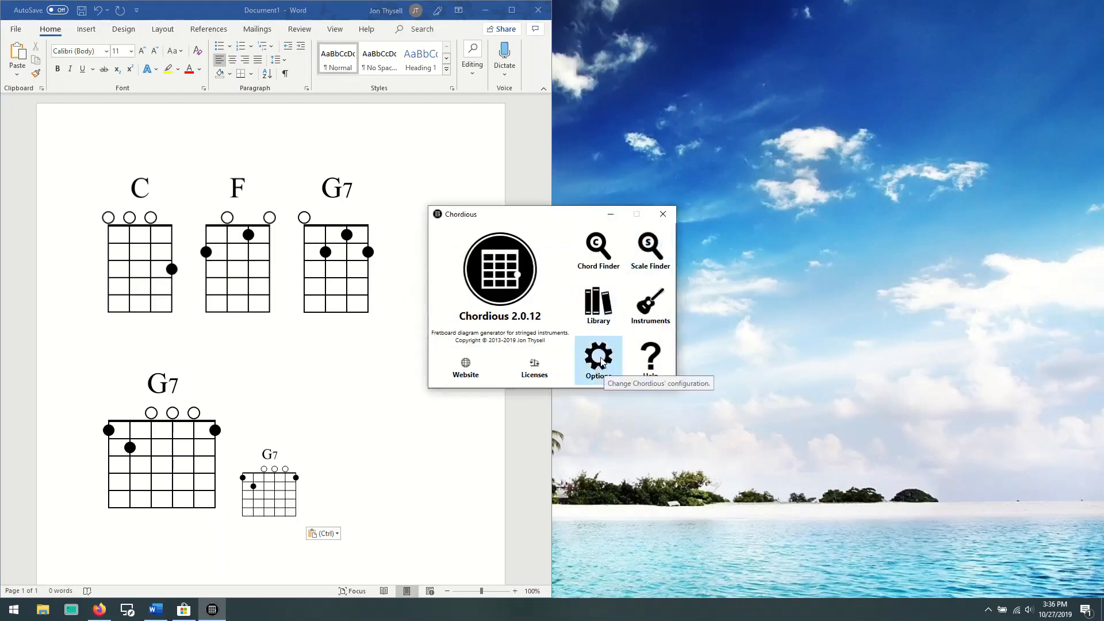
pyautogui.click(601, 360)
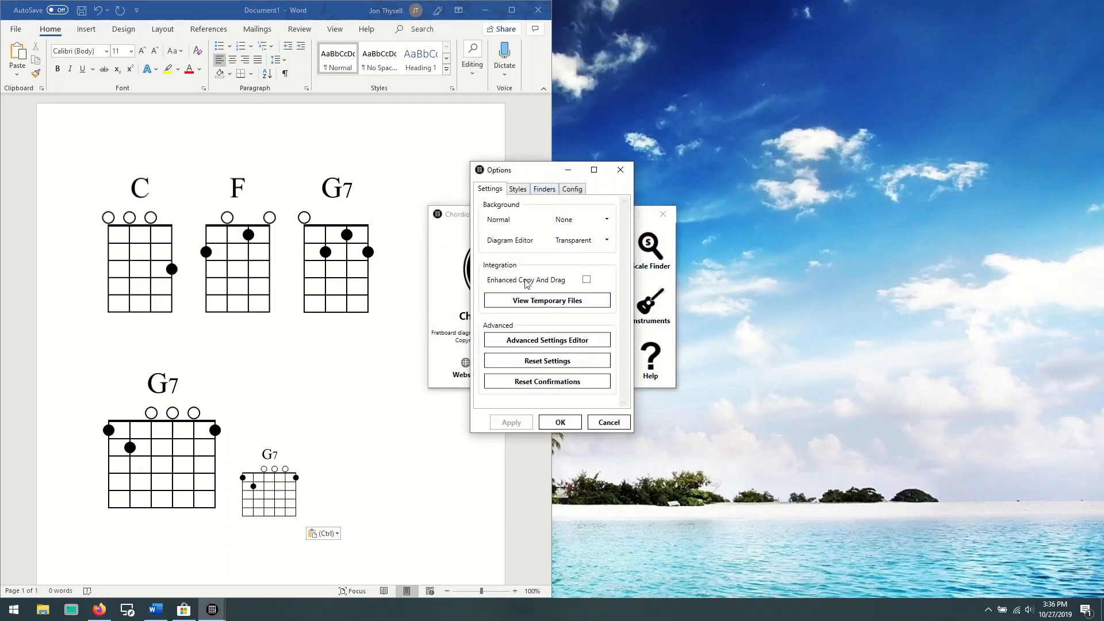
pyautogui.moveTo(522, 282)
pyautogui.click(587, 280)
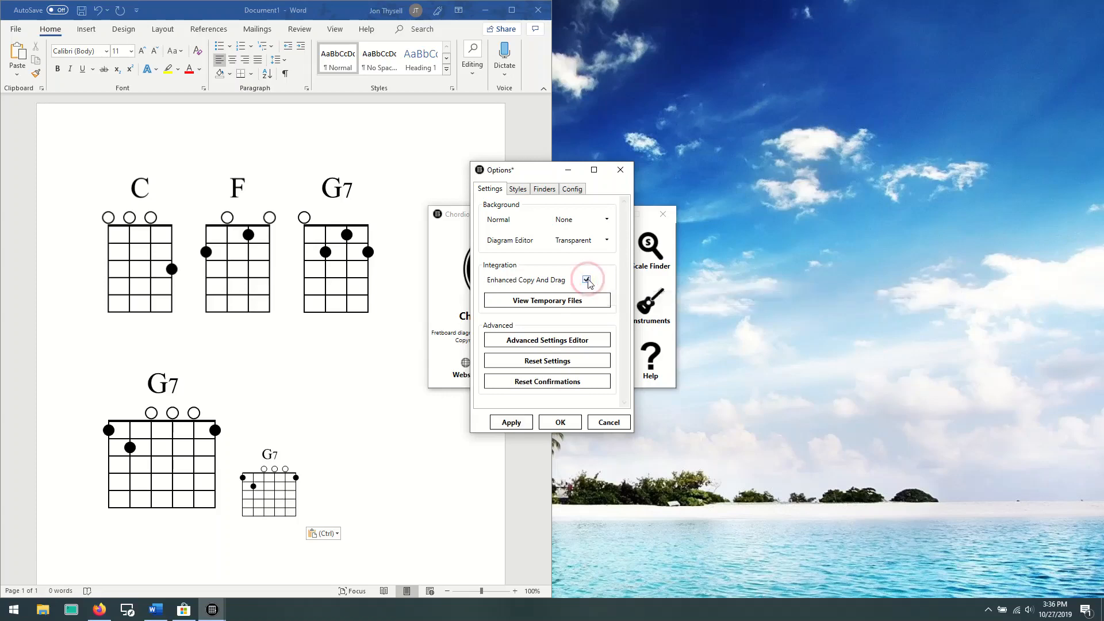
pyautogui.click(561, 423)
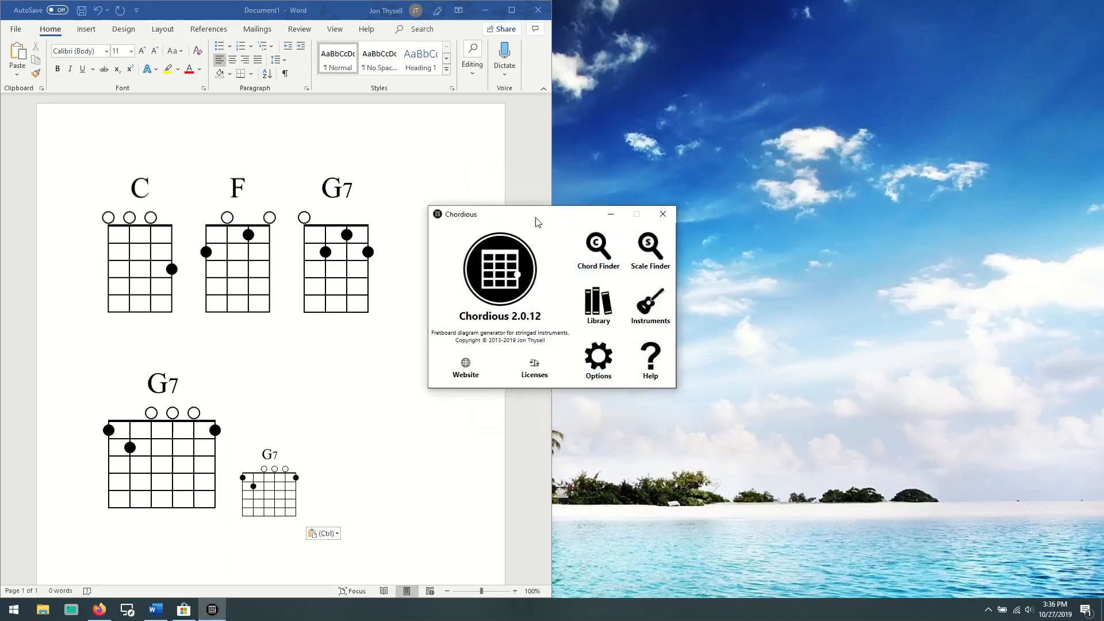
# - Reopen Chord Finder snapped beside Word and search for C major ukulele chords
pyautogui.click(589, 247)
pyautogui.moveTo(567, 136); pyautogui.dragTo(1103, 37)
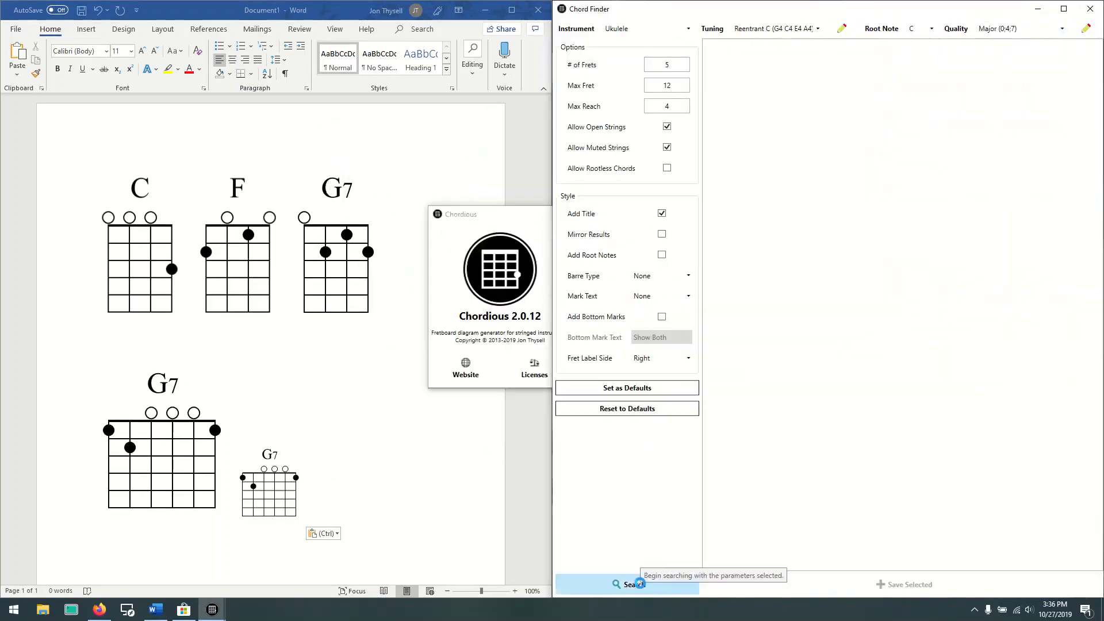
pyautogui.click(631, 584)
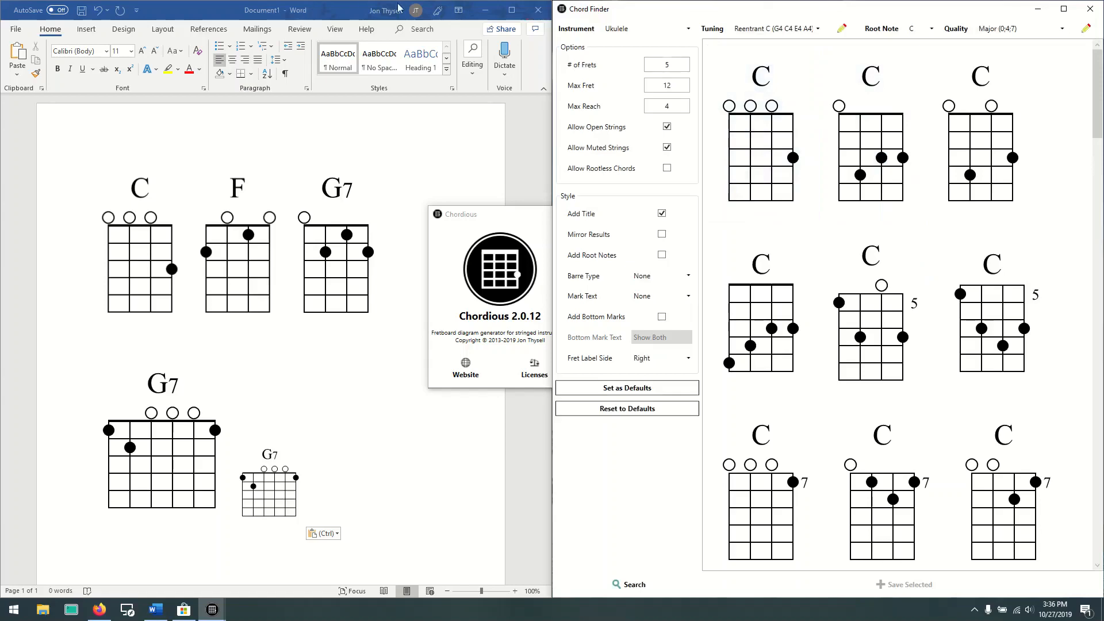
# - With Word minimized, place the first C diagram on the desktop as an image file and check it in Photos
pyautogui.click(486, 12)
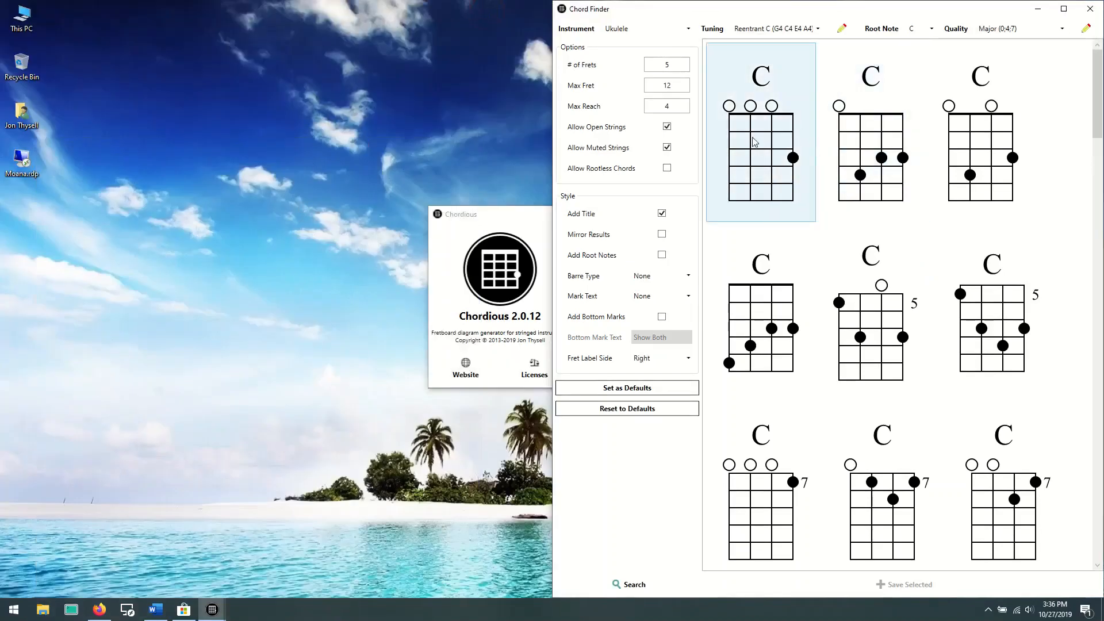
pyautogui.moveTo(774, 138); pyautogui.dragTo(42, 211)
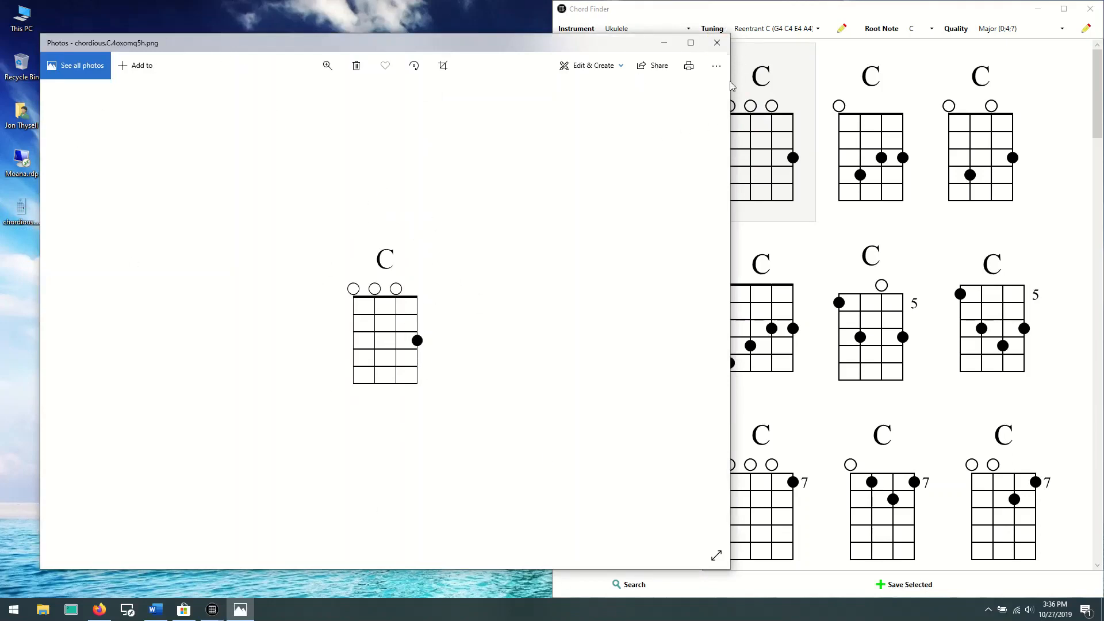
pyautogui.click(717, 44)
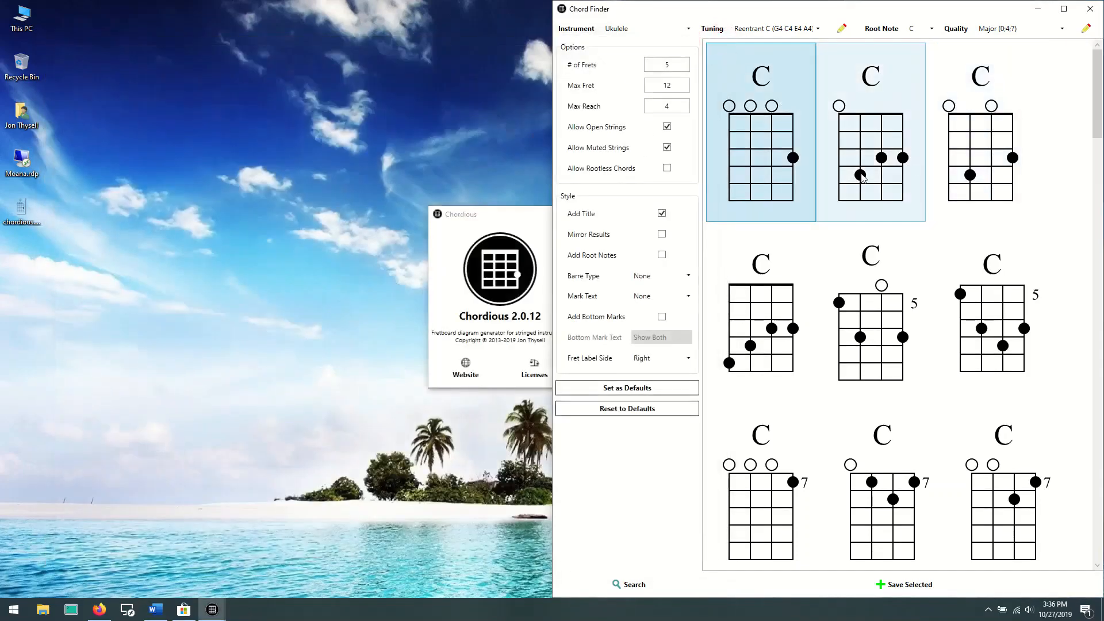
# - Copy the second C diagram as an image scaled to 400 percent and paste it onto the desktop as a file
pyautogui.rightClick(879, 133)
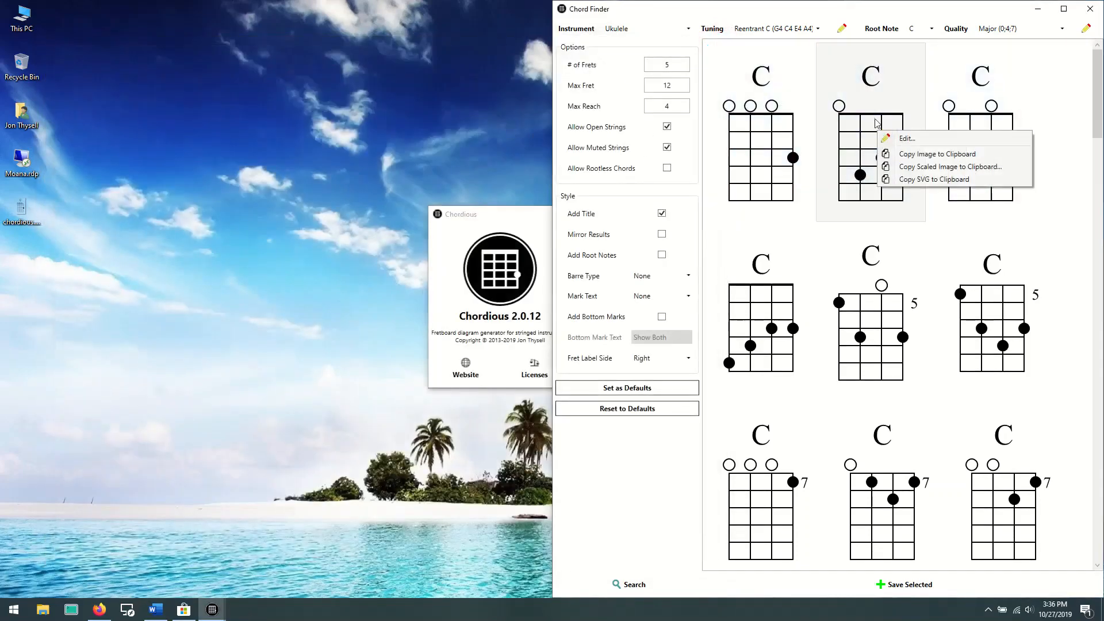
pyautogui.click(918, 170)
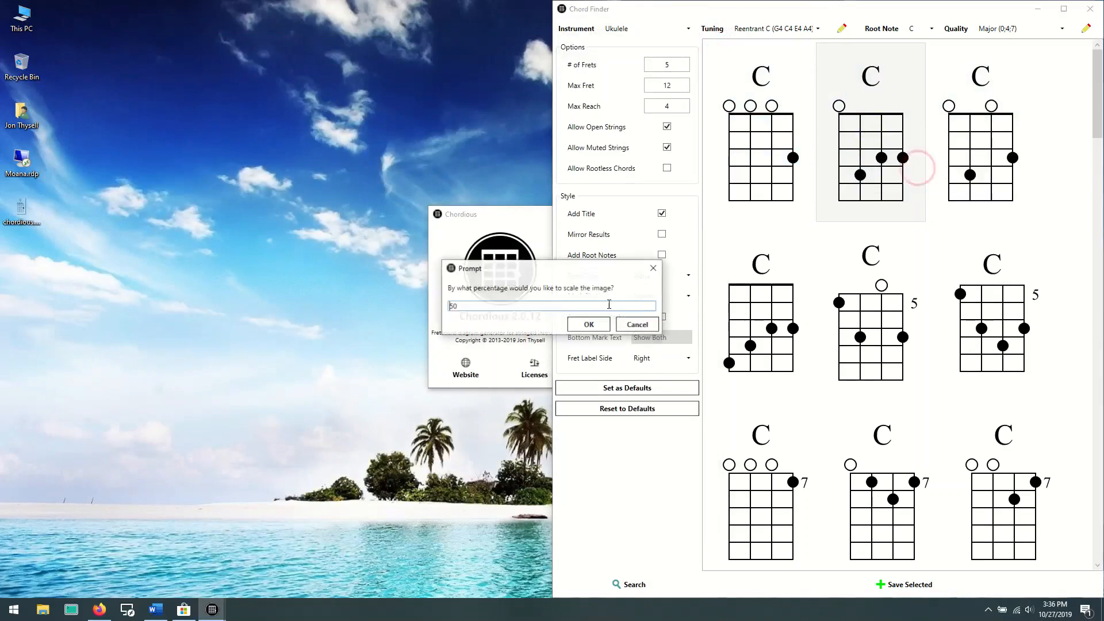
pyautogui.moveTo(520, 308); pyautogui.dragTo(400, 297)
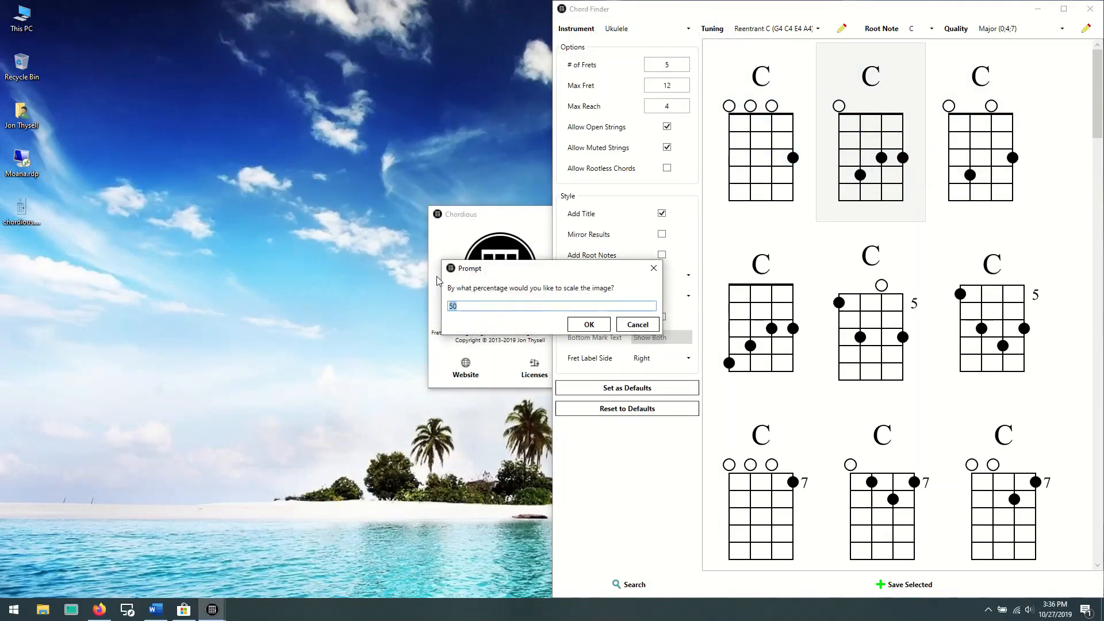
pyautogui.write('400')
pyautogui.click(591, 325)
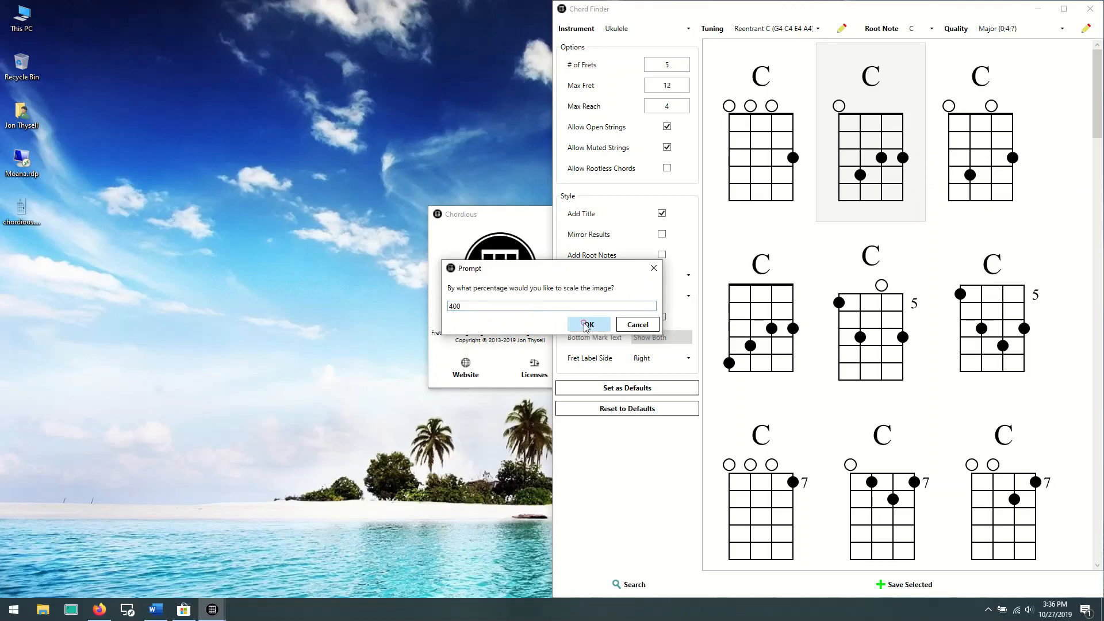
pyautogui.rightClick(28, 249)
pyautogui.click(74, 299)
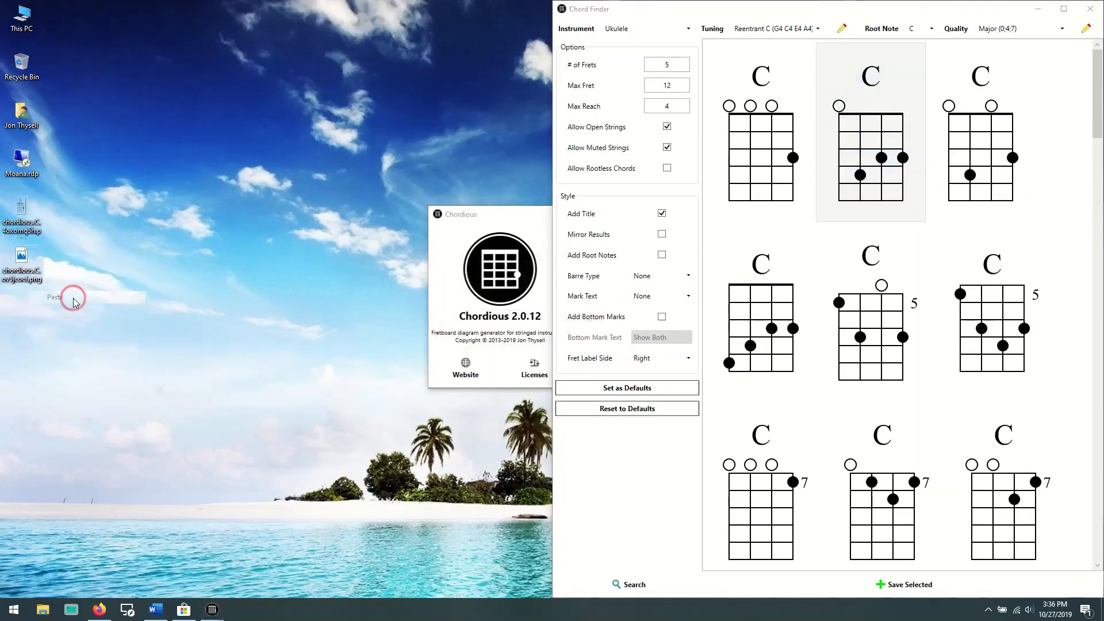
# - Inspect the newly pasted C image in Photos, including at full screen, and narrow the Photos window to fit beside Chord Finder
pyautogui.doubleClick(22, 260)
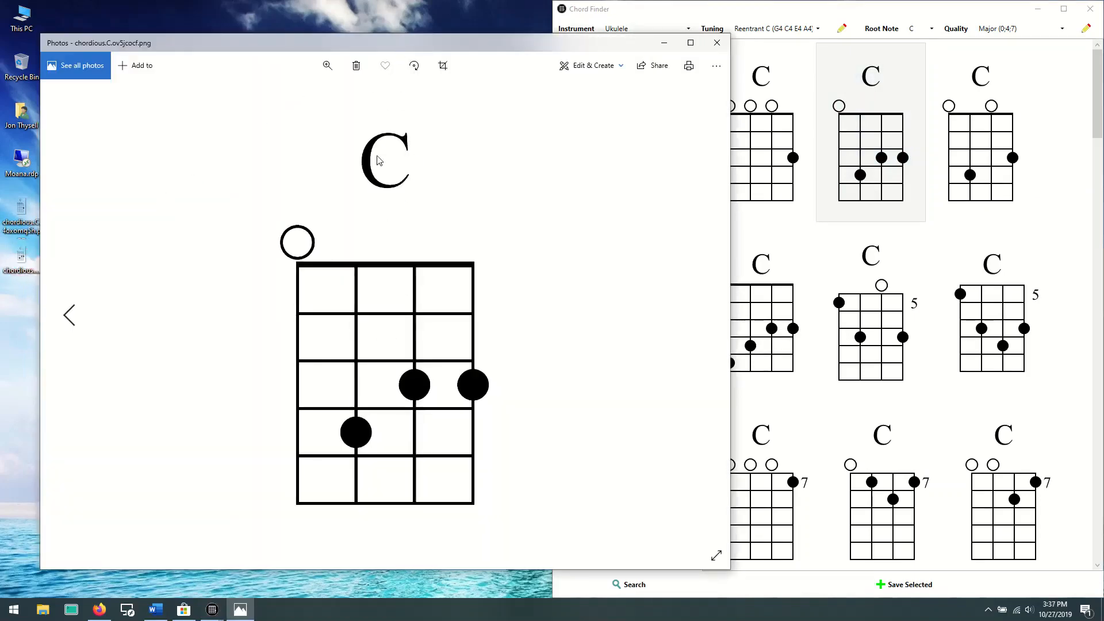
pyautogui.moveTo(461, 38); pyautogui.dragTo(427, 12)
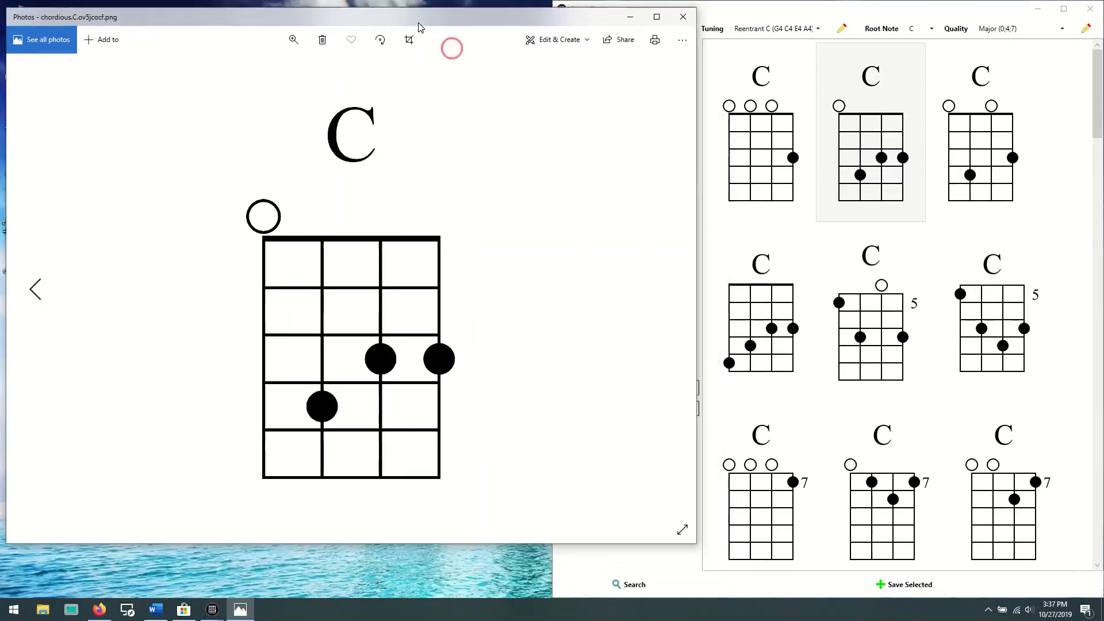
pyautogui.click(684, 533)
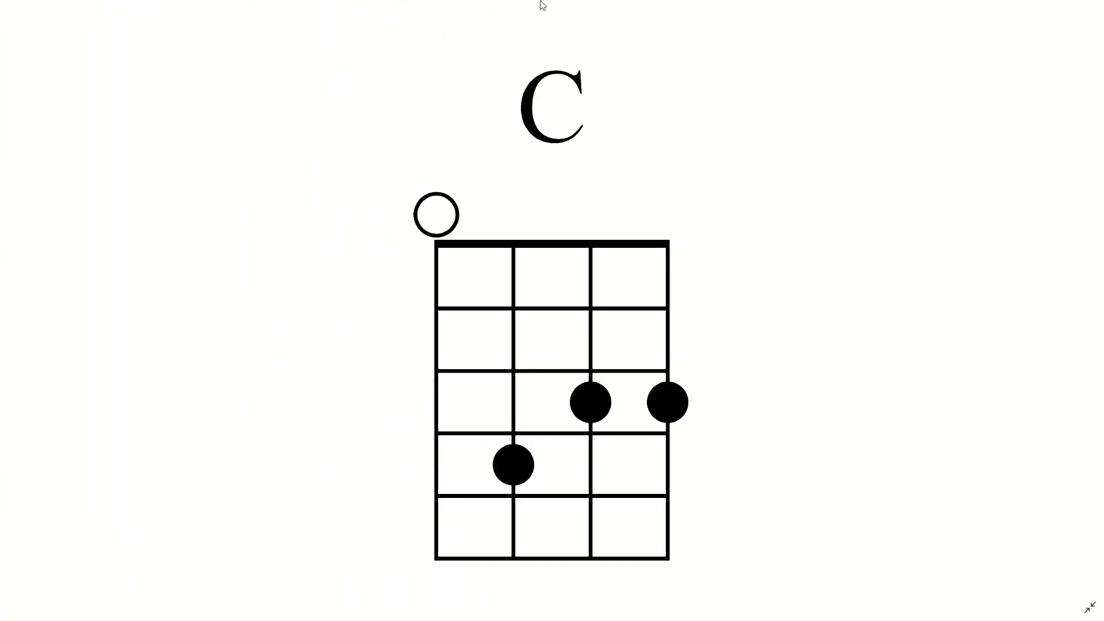
pyautogui.press('Escape')
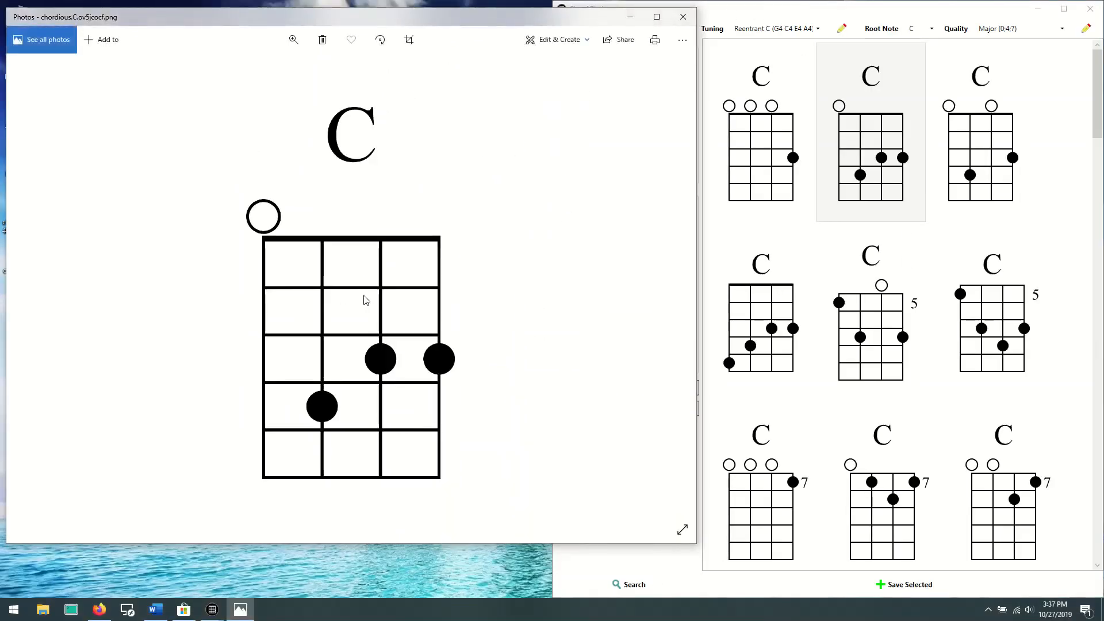
pyautogui.moveTo(247, 17); pyautogui.dragTo(265, 34)
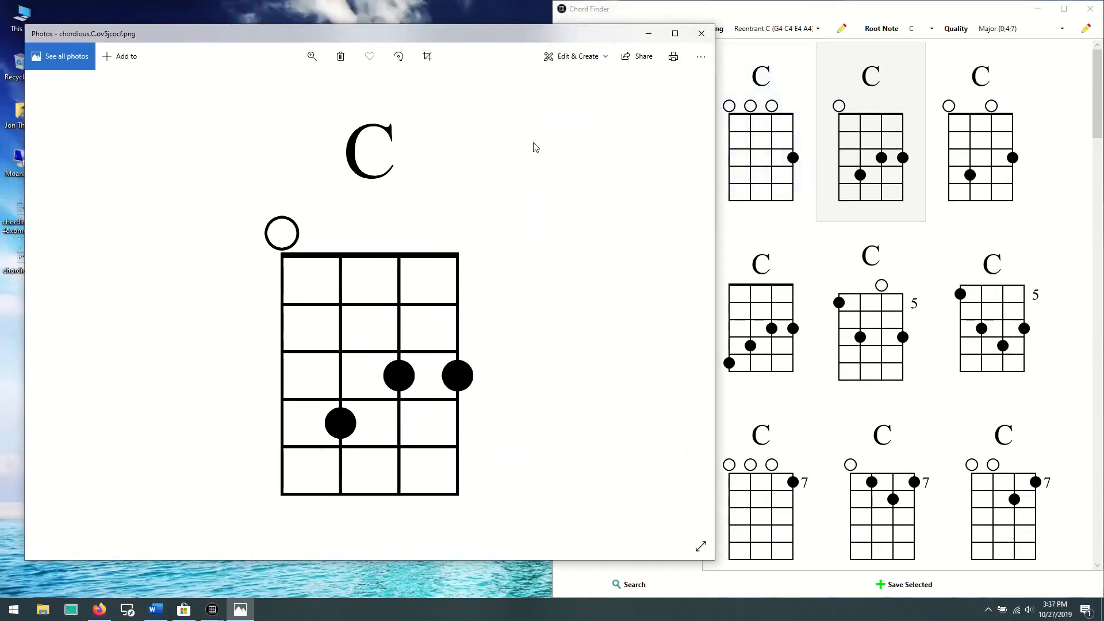
pyautogui.moveTo(715, 83); pyautogui.dragTo(511, 83)
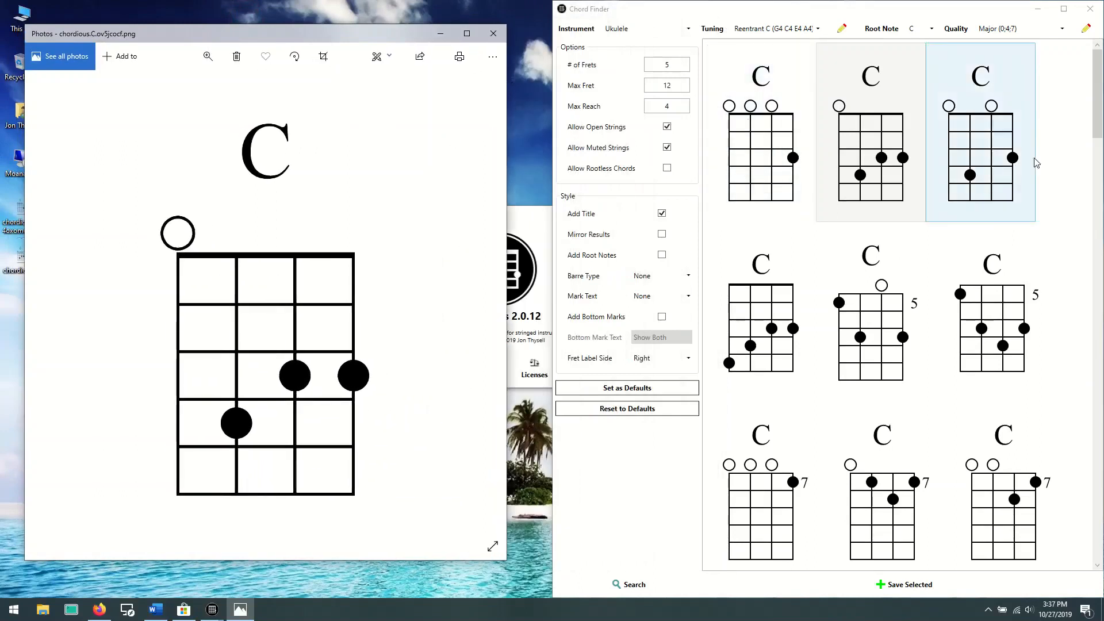